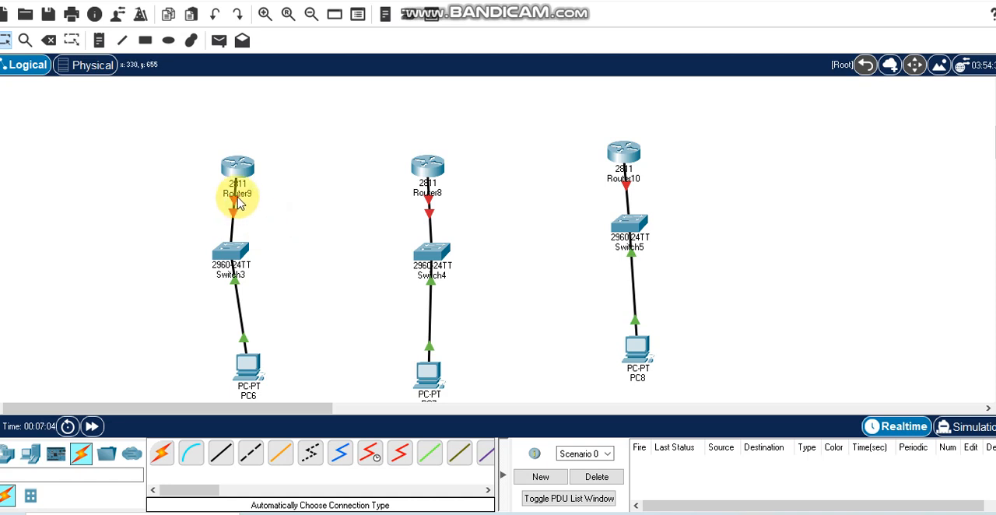
Try a WIC-2T module in an interface slot of Router9 and remove it again
{"action": "left_click", "coordinate": [238, 170]}
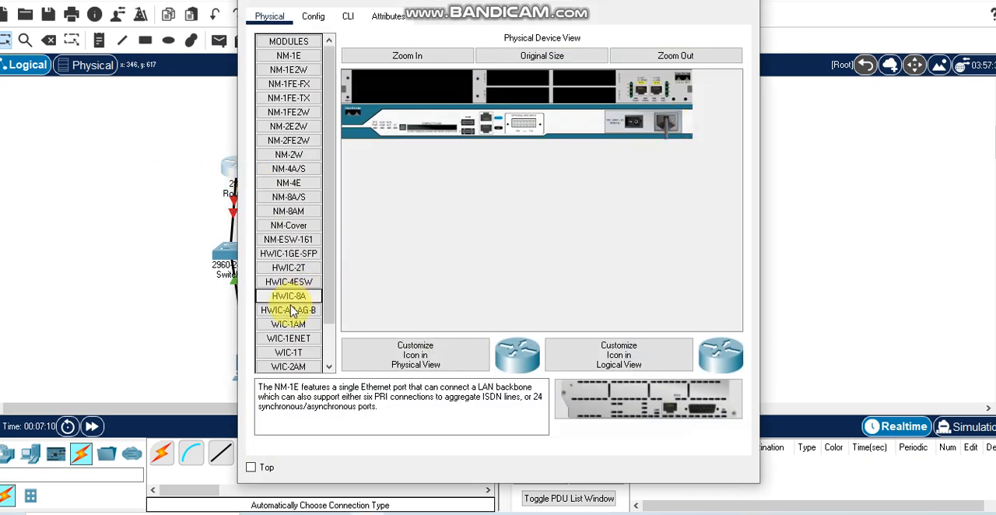
{"action": "scroll", "coordinate": [289, 315], "scroll_direction": "down", "scroll_amount": 3}
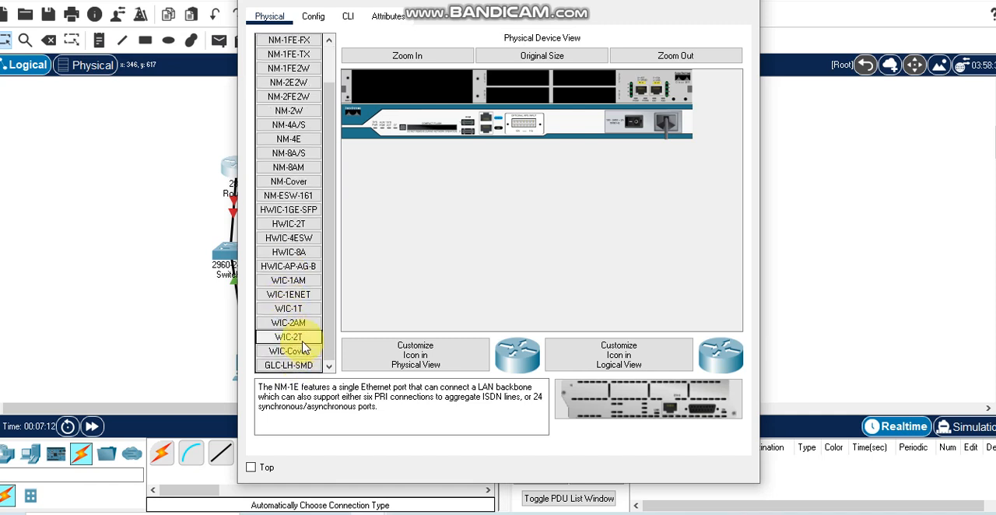
{"action": "left_click_drag", "start_coordinate": [304, 346], "coordinate": [523, 81]}
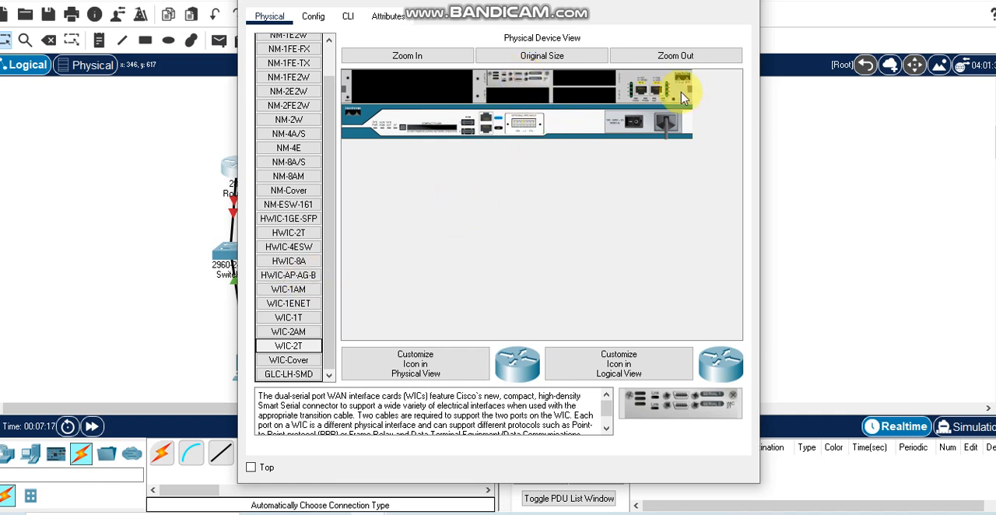
{"action": "left_click_drag", "start_coordinate": [510, 78], "coordinate": [285, 354]}
Install a WIC-1T module in an interface slot of Router9 and power the router on
{"action": "left_click", "coordinate": [292, 319]}
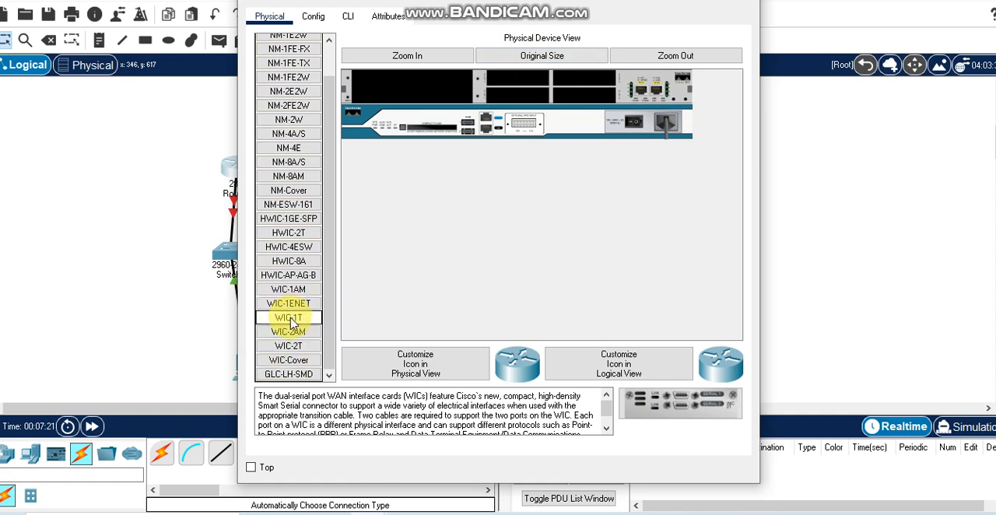
{"action": "left_click_drag", "start_coordinate": [306, 311], "coordinate": [514, 77]}
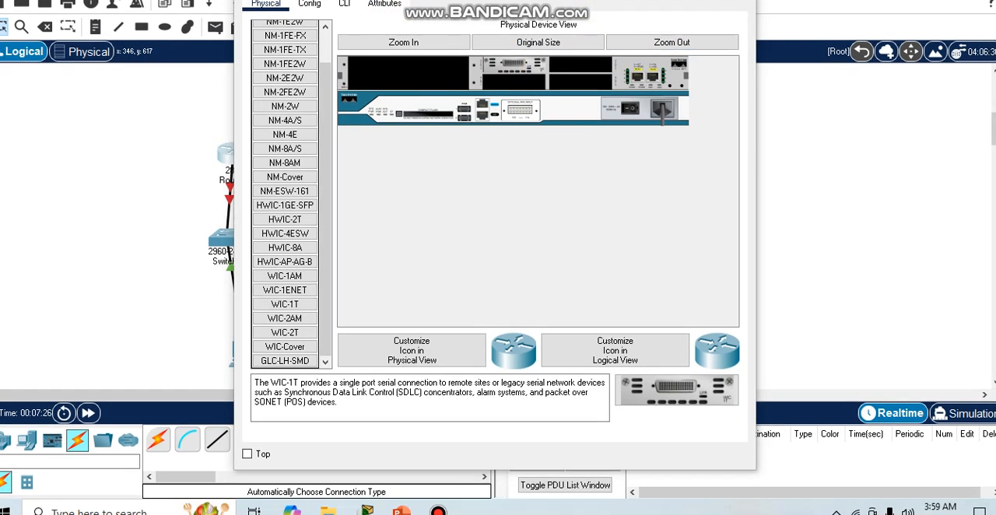
{"action": "left_click_drag", "start_coordinate": [438, 0], "coordinate": [440, 78]}
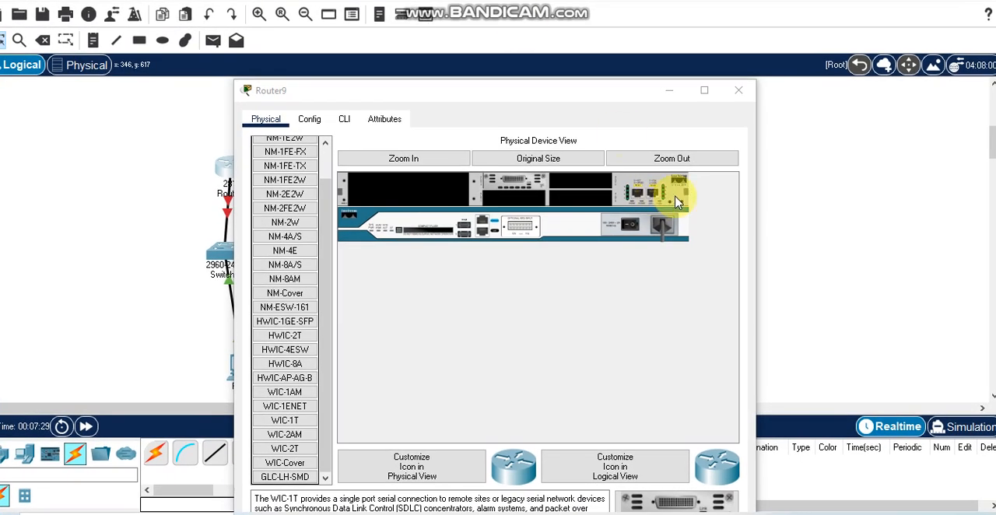
{"action": "left_click", "coordinate": [632, 225]}
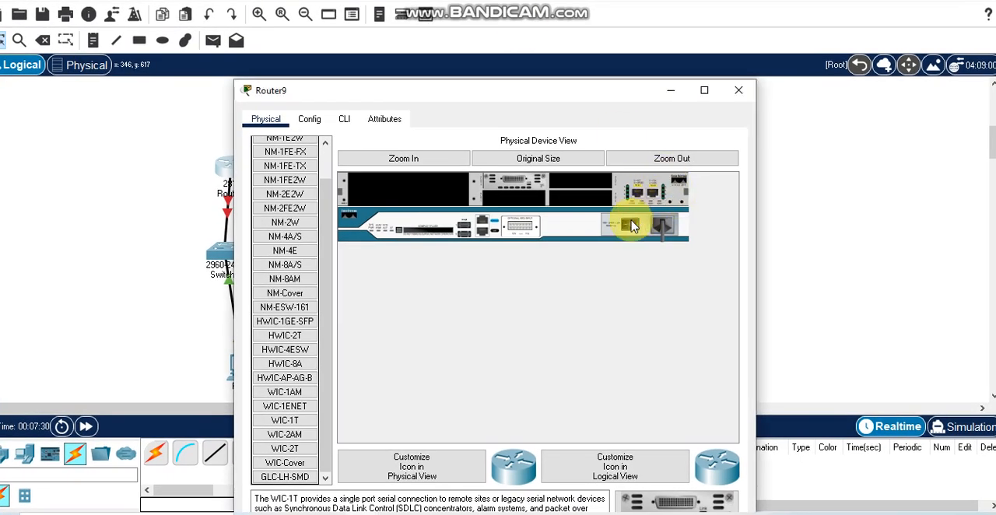
{"action": "left_click", "coordinate": [739, 90]}
Install a WIC-2T module in an interface slot of Router8 and power the router on
{"action": "left_click", "coordinate": [414, 179]}
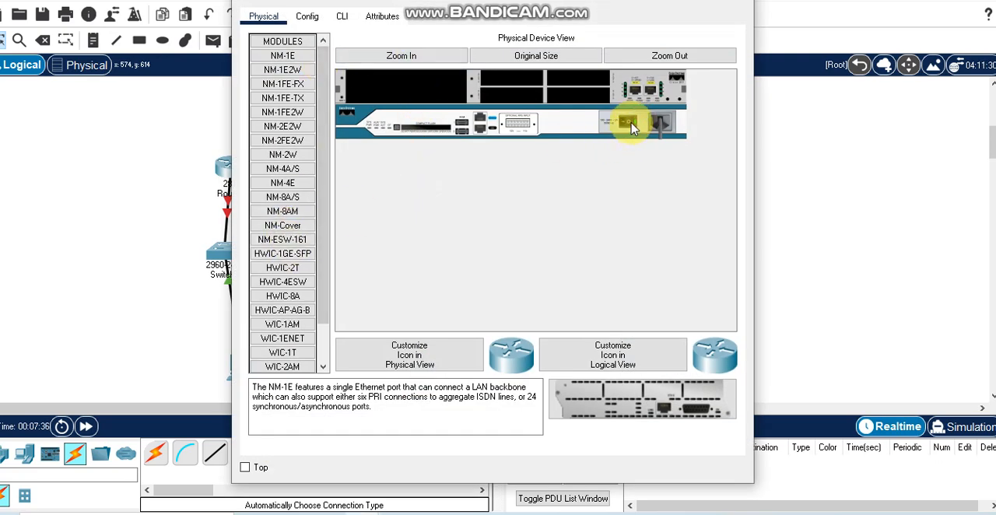
{"action": "scroll", "coordinate": [296, 347], "scroll_direction": "down", "scroll_amount": 1}
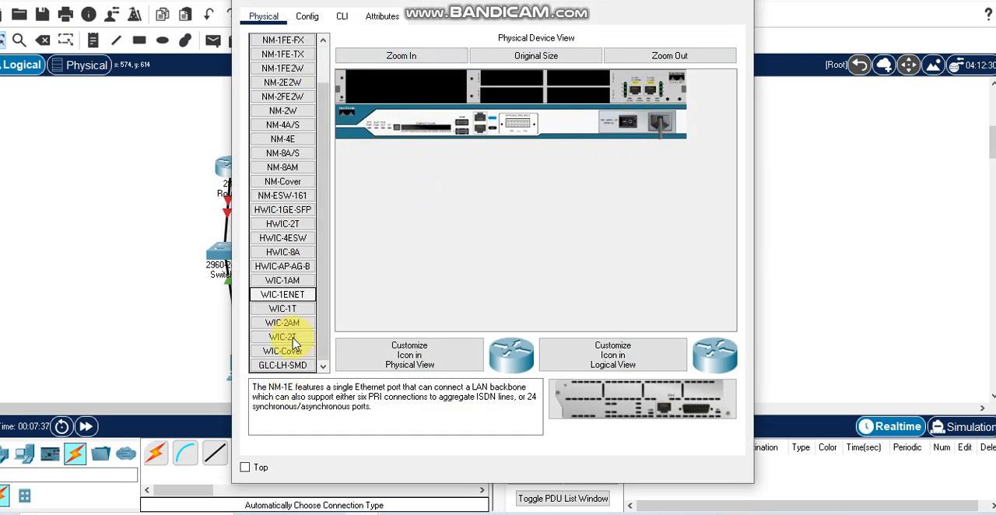
{"action": "left_click_drag", "start_coordinate": [292, 345], "coordinate": [517, 87]}
{"action": "left_click", "coordinate": [627, 121]}
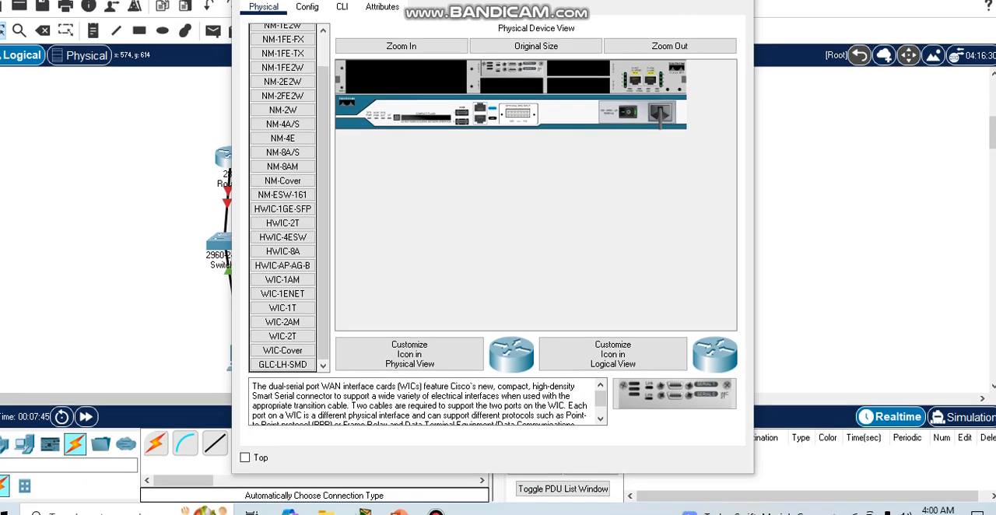
{"action": "left_click", "coordinate": [736, 1]}
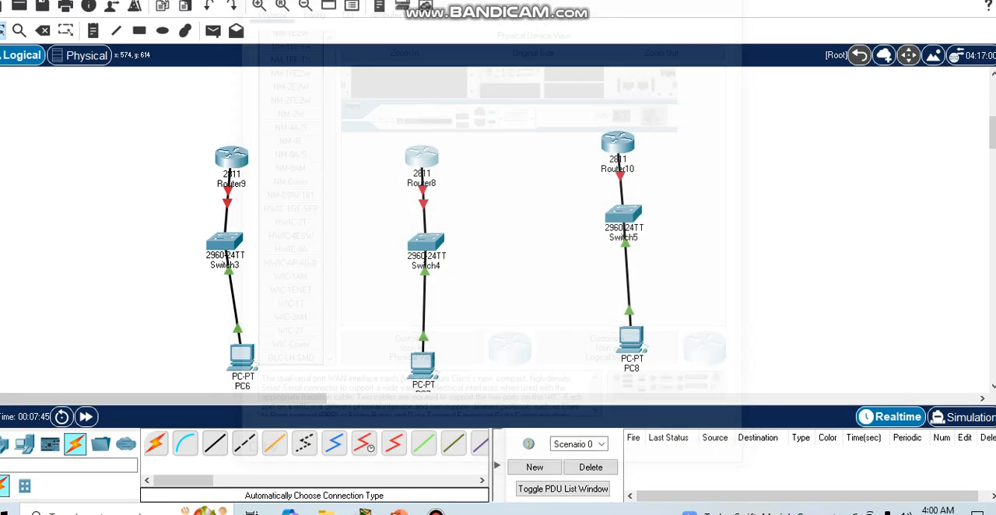
Install a WIC-1T module in an interface slot of Router10 and power the router on
{"action": "left_click", "coordinate": [622, 144]}
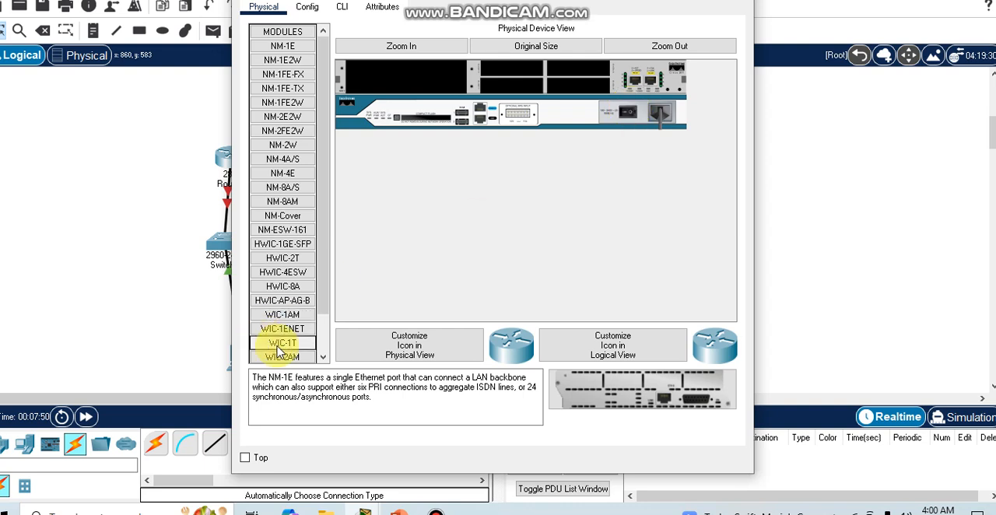
{"action": "left_click_drag", "start_coordinate": [282, 351], "coordinate": [510, 68]}
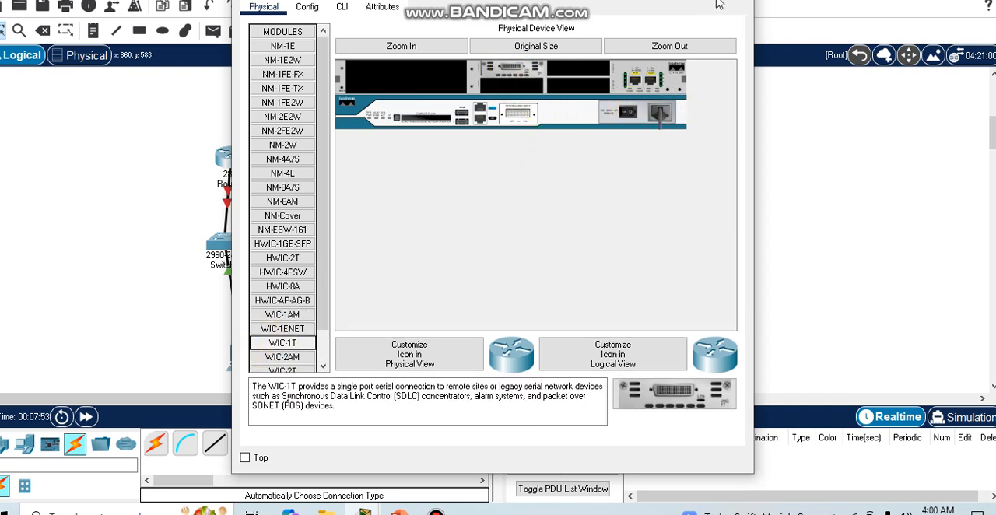
{"action": "left_click", "coordinate": [628, 113]}
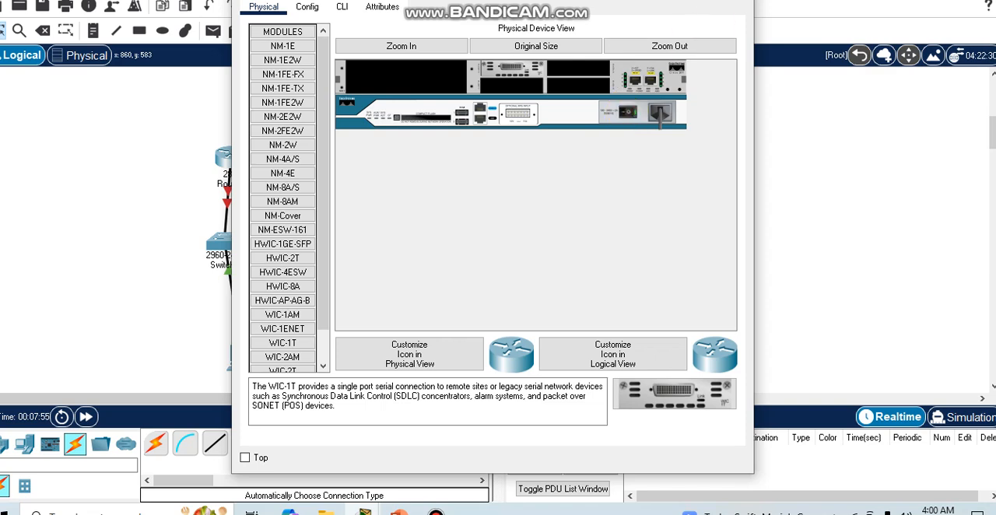
{"action": "left_click", "coordinate": [736, 0]}
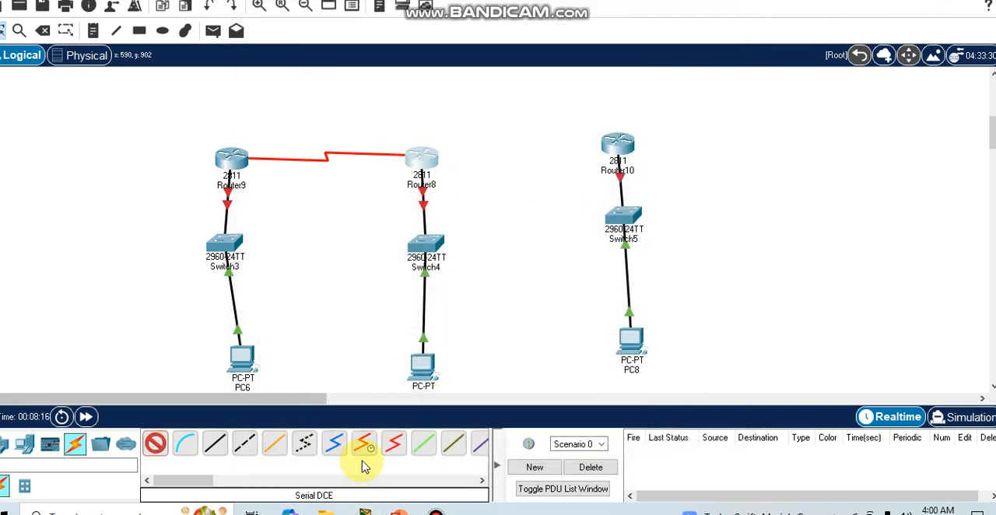
Connect Router8's Serial0/3/1 port to Router9's serial port with a Serial DCE cable
{"action": "left_click", "coordinate": [364, 449]}
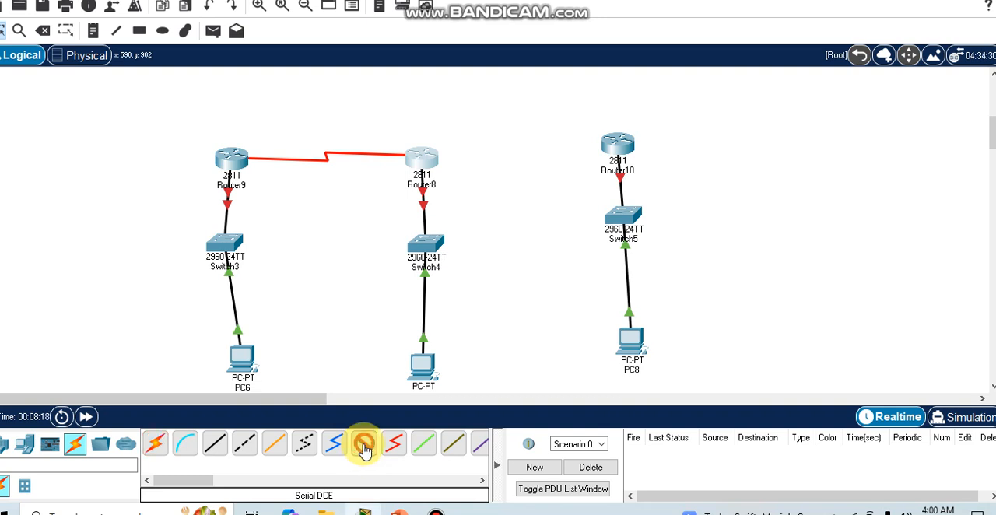
{"action": "left_click", "coordinate": [432, 154]}
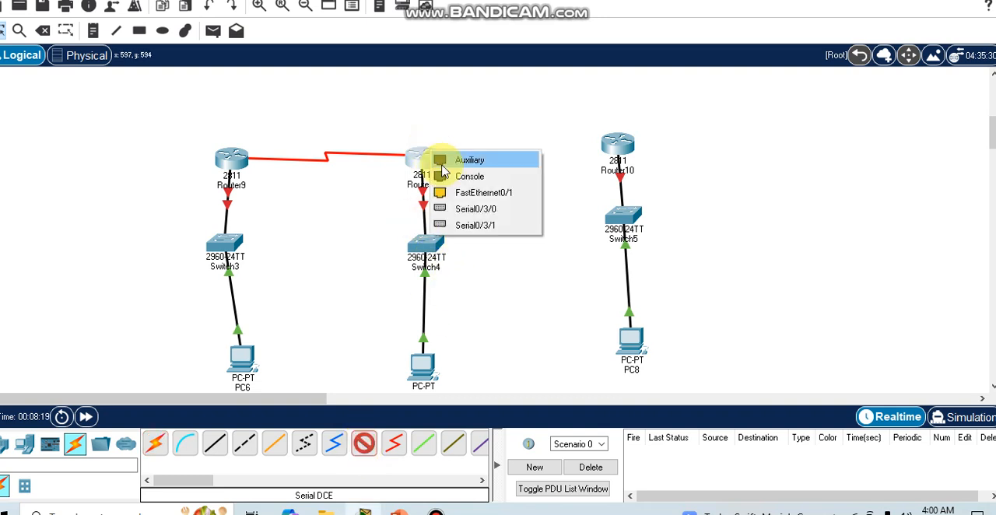
{"action": "left_click", "coordinate": [477, 226]}
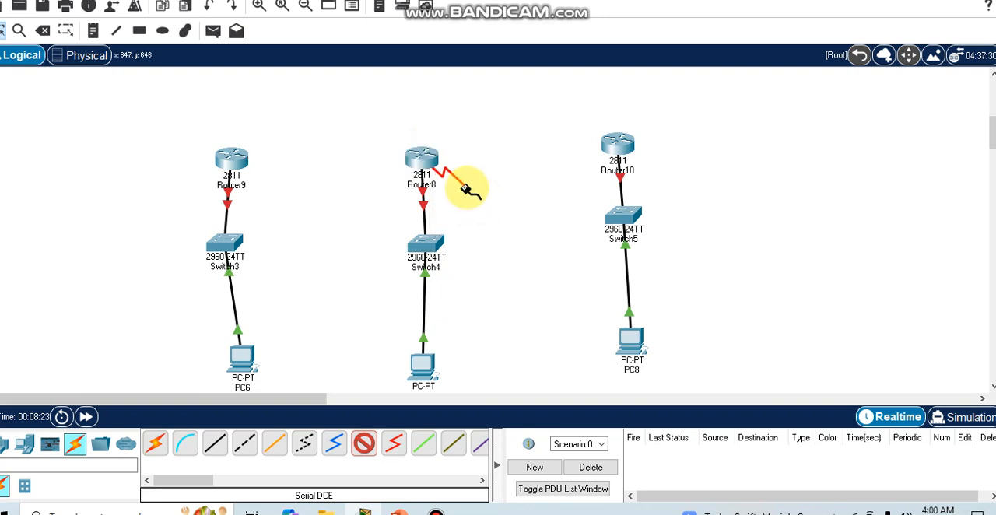
{"action": "left_click", "coordinate": [241, 159]}
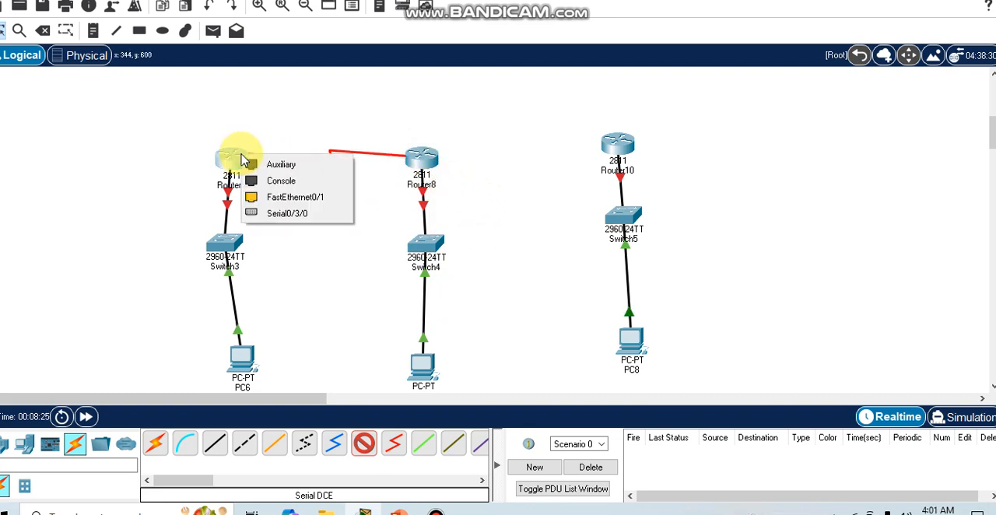
{"action": "left_click", "coordinate": [303, 214]}
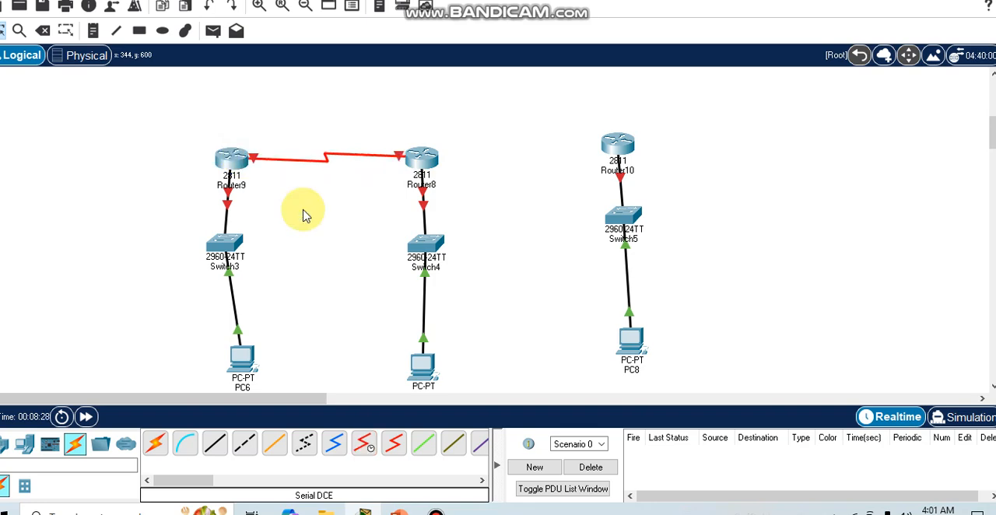
Connect Router8's Serial0/3/0 port to Router10's Serial0/3/0 port with a Serial DCE cable
{"action": "left_click", "coordinate": [366, 440]}
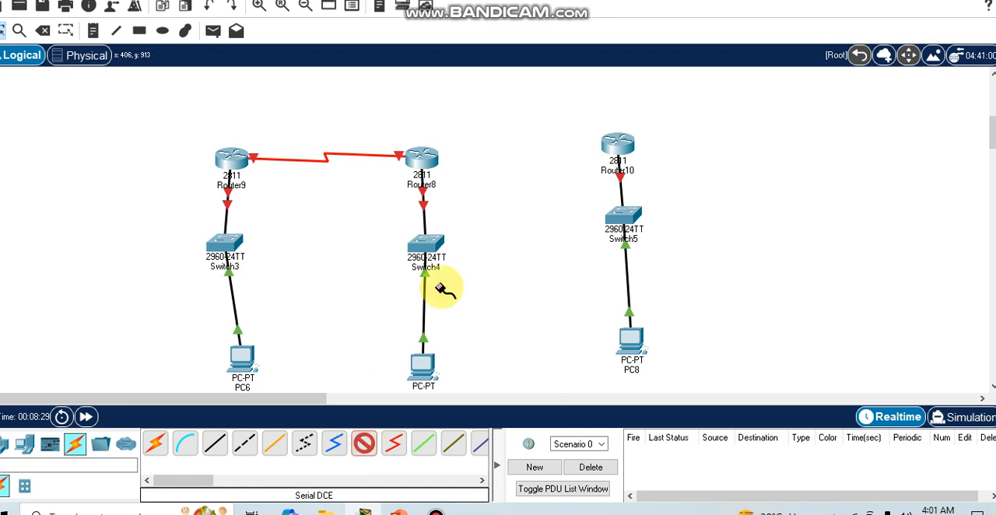
{"action": "left_click", "coordinate": [429, 159]}
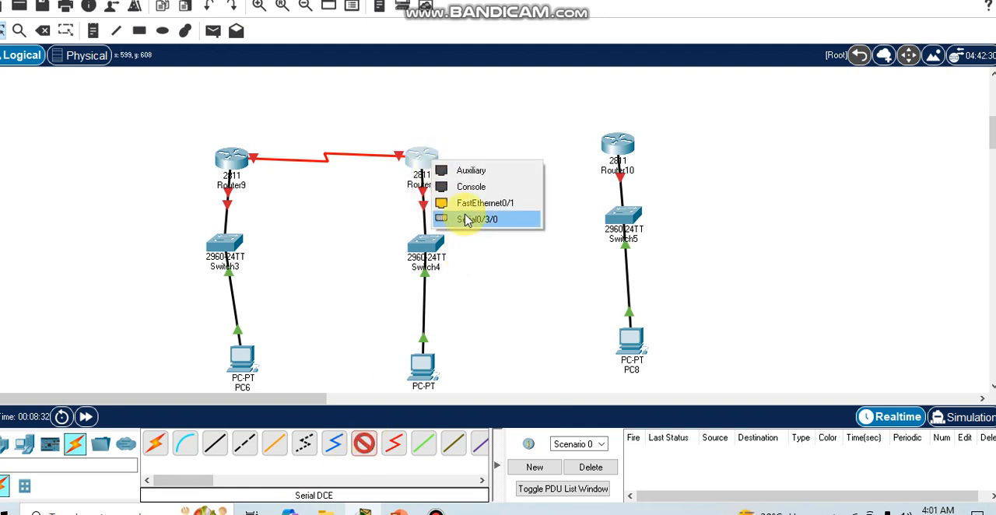
{"action": "left_click", "coordinate": [467, 220]}
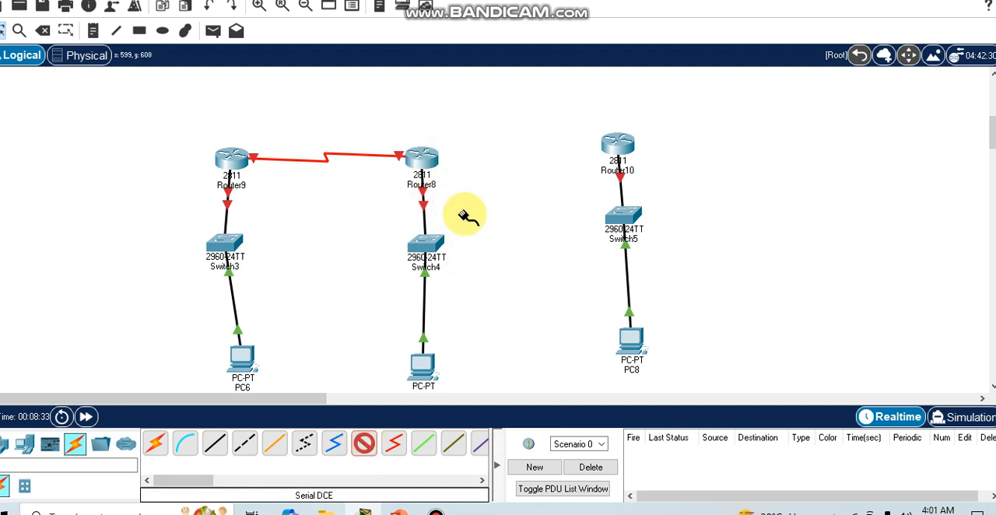
{"action": "left_click", "coordinate": [620, 145]}
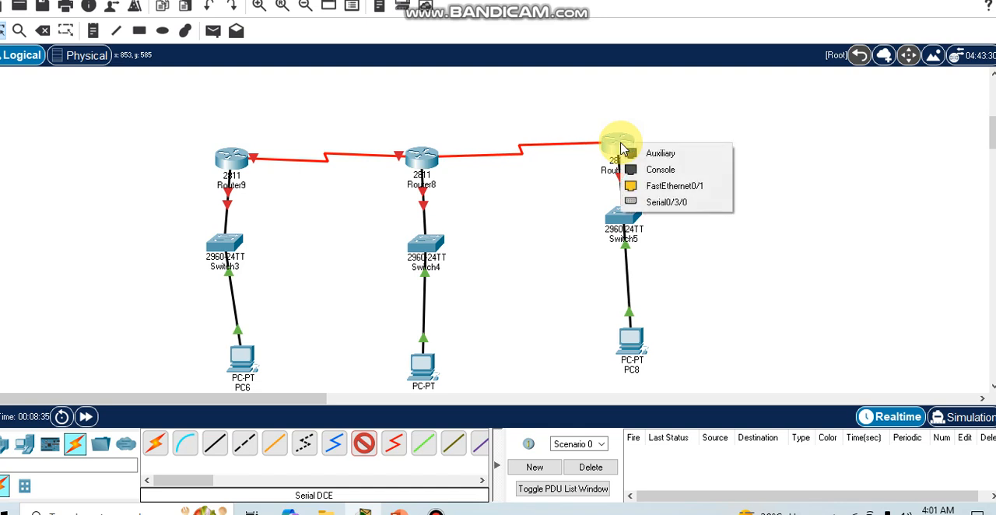
{"action": "left_click", "coordinate": [655, 204]}
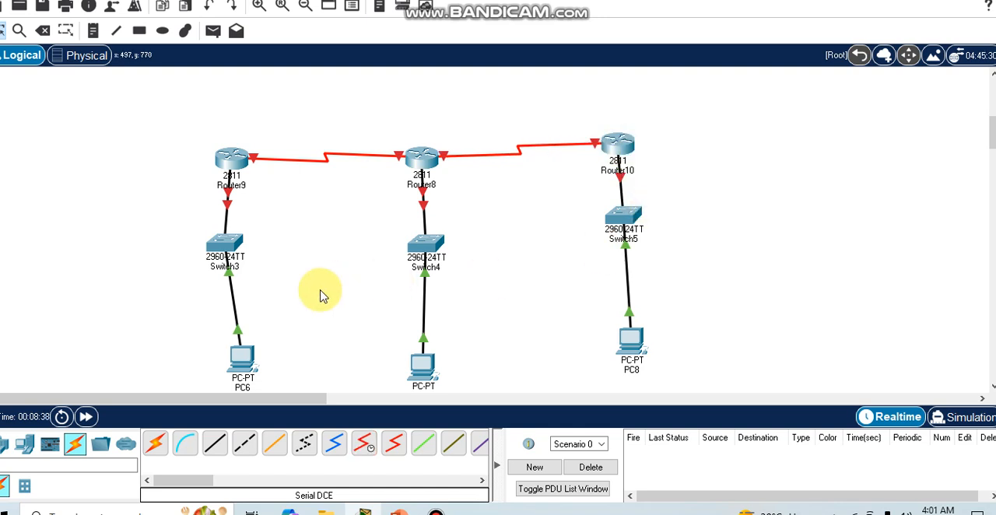
Assign PC6 the static IPv4 address 192.168.1.1 with subnet mask 255.255.255.0
{"action": "scroll", "coordinate": [521, 284], "scroll_direction": "down", "scroll_amount": 2}
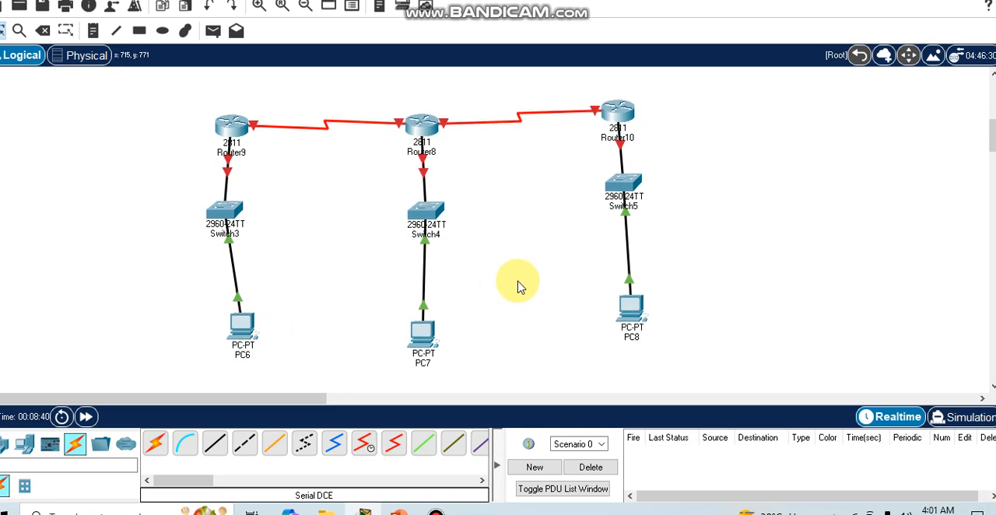
{"action": "left_click", "coordinate": [243, 347]}
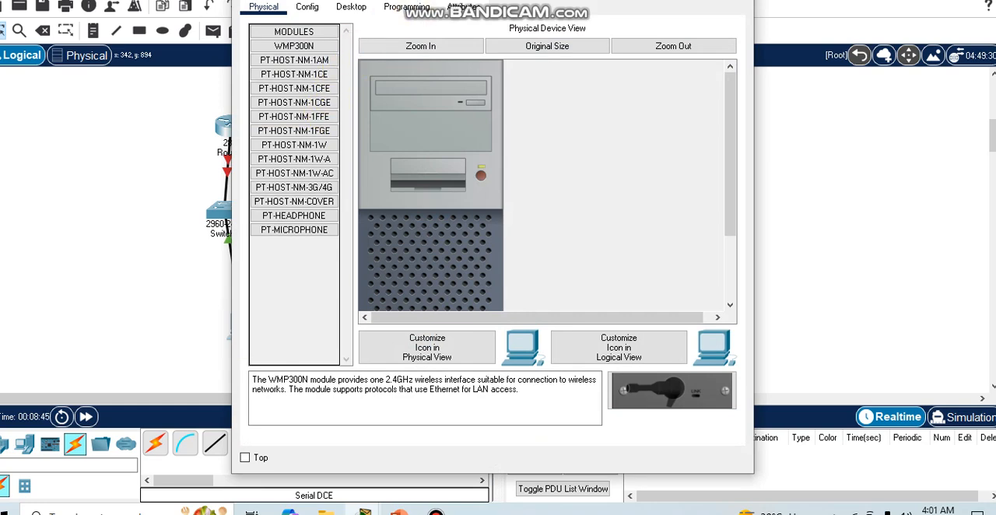
{"action": "left_click_drag", "start_coordinate": [387, 0], "coordinate": [391, 30]}
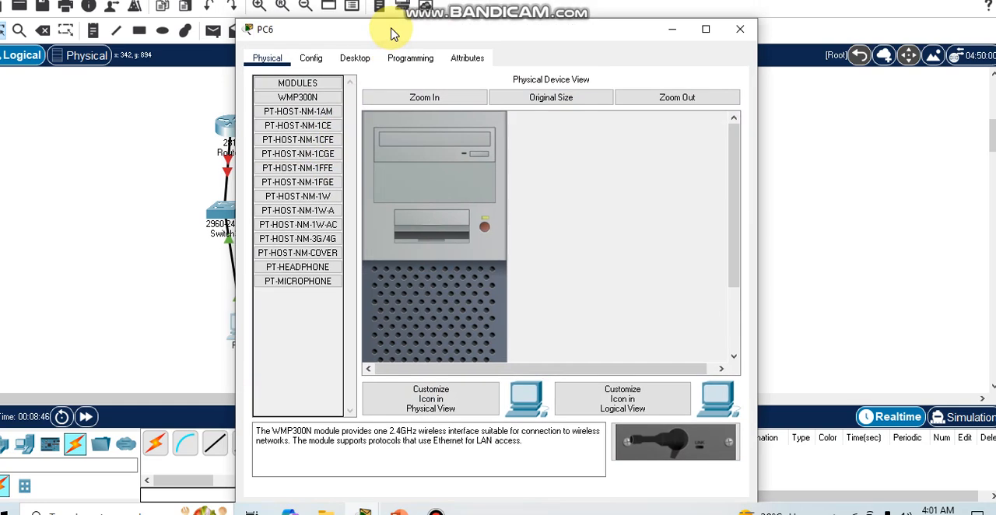
{"action": "left_click", "coordinate": [359, 60]}
{"action": "left_click", "coordinate": [278, 165]}
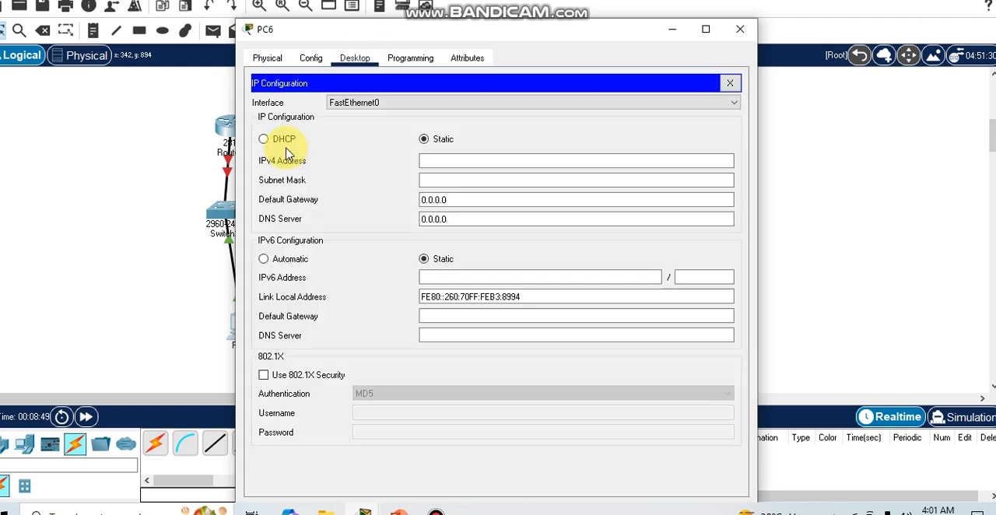
{"action": "left_click", "coordinate": [453, 164]}
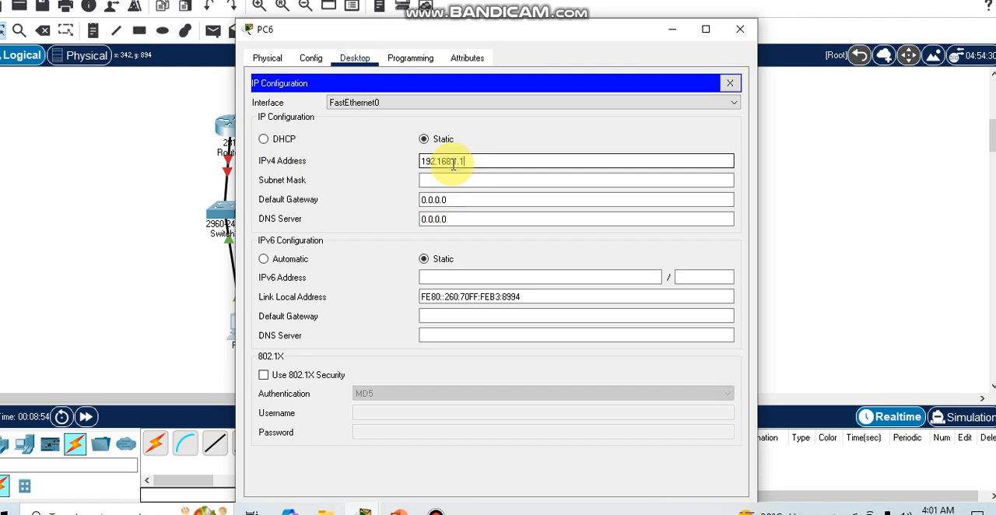
{"action": "left_click", "coordinate": [463, 180]}
Set PC6's IPv4 default gateway to 192.168.1.1 and close its configuration
{"action": "left_click", "coordinate": [478, 160]}
{"action": "left_click_drag", "start_coordinate": [482, 160], "coordinate": [423, 148]}
{"action": "left_click", "coordinate": [474, 200]}
{"action": "key", "text": "BackSpace"}
{"action": "key", "text": "BackSpace"}
{"action": "key", "text": "BackSpace"}
{"action": "key", "text": "BackSpace"}
{"action": "key", "text": "BackSpace"}
{"action": "key", "text": "BackSpace"}
{"action": "key", "text": "BackSpace"}
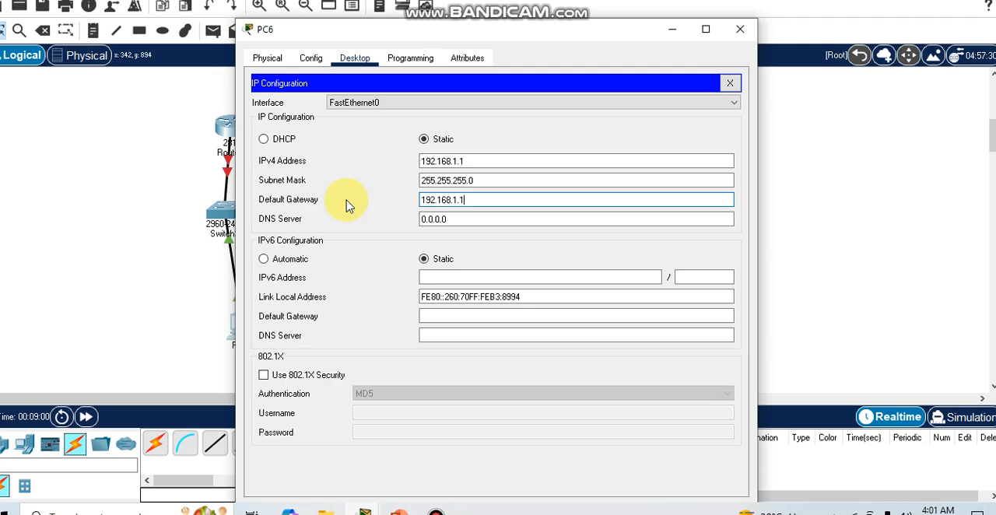
{"action": "left_click", "coordinate": [734, 37]}
{"action": "left_click", "coordinate": [239, 124]}
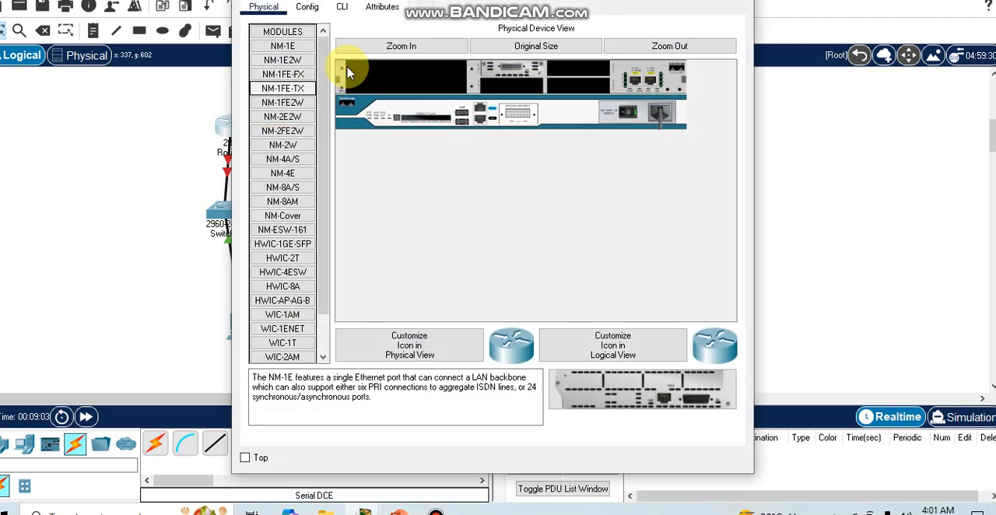
{"action": "left_click_drag", "start_coordinate": [357, 0], "coordinate": [371, 32]}
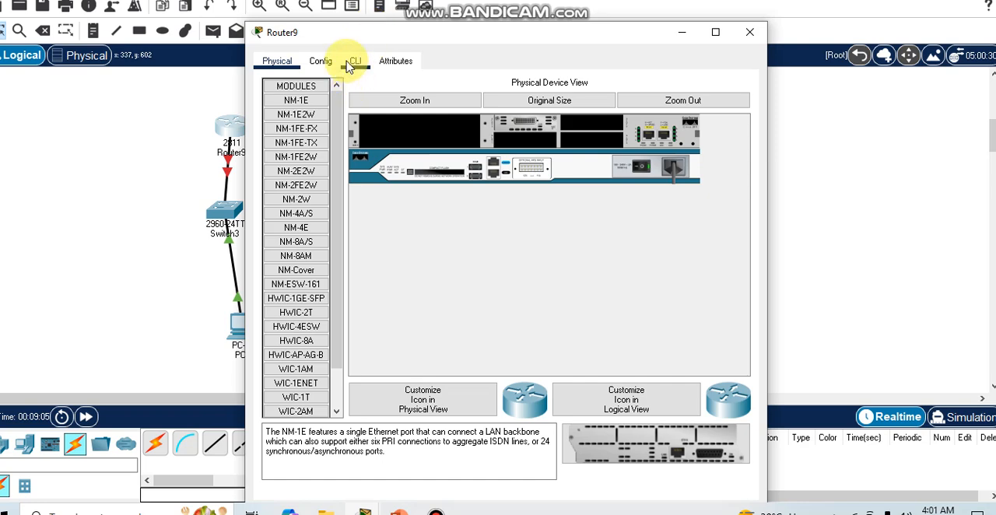
{"action": "left_click_drag", "start_coordinate": [310, 35], "coordinate": [465, 40]}
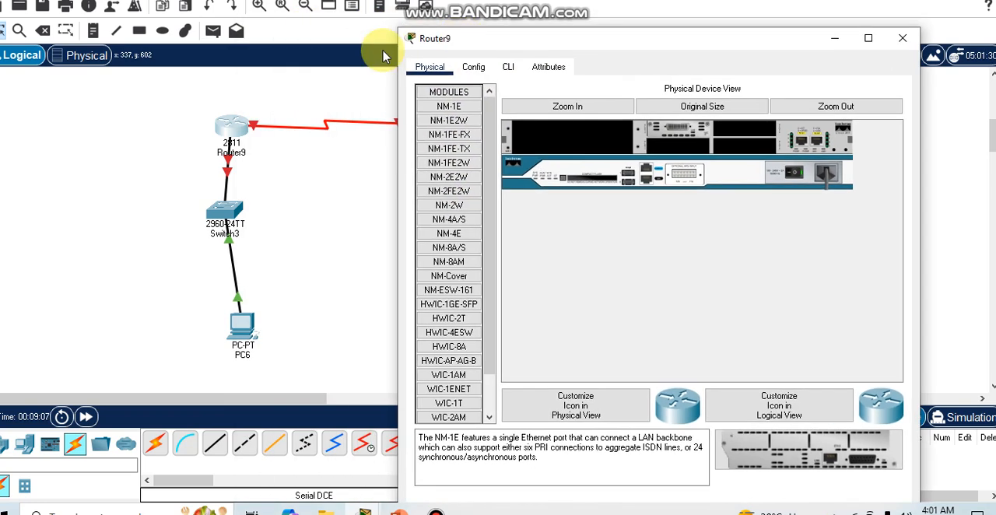
{"action": "left_click", "coordinate": [1, 69]}
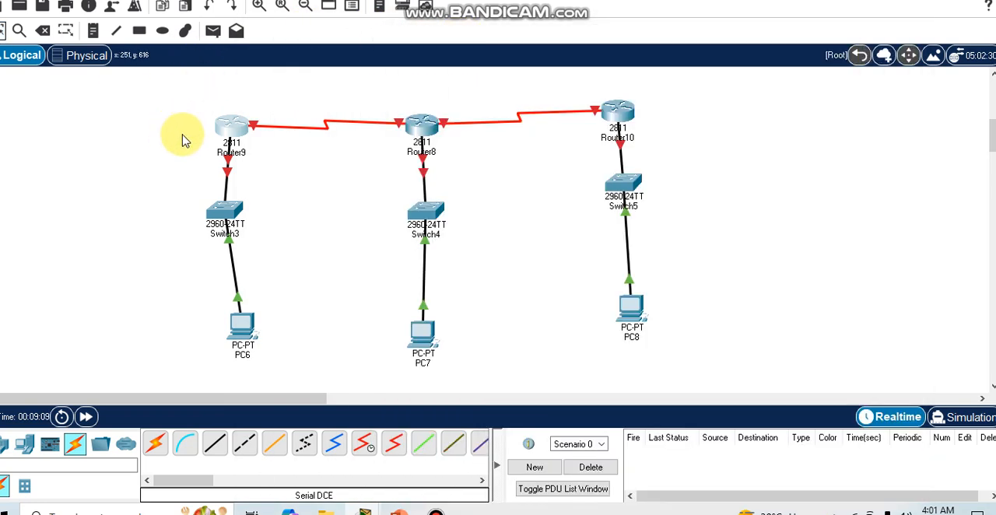
Move Router9 slightly upward in the workspace, roughly level with Router10
{"action": "mouse_move", "coordinate": [231, 160]}
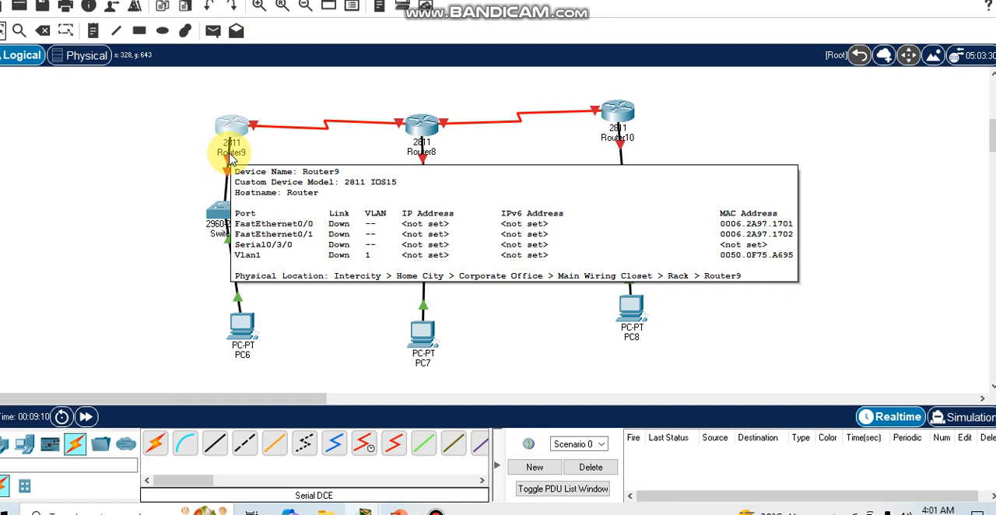
{"action": "left_click", "coordinate": [230, 152]}
{"action": "left_click", "coordinate": [229, 180]}
{"action": "left_click_drag", "start_coordinate": [241, 120], "coordinate": [240, 106]}
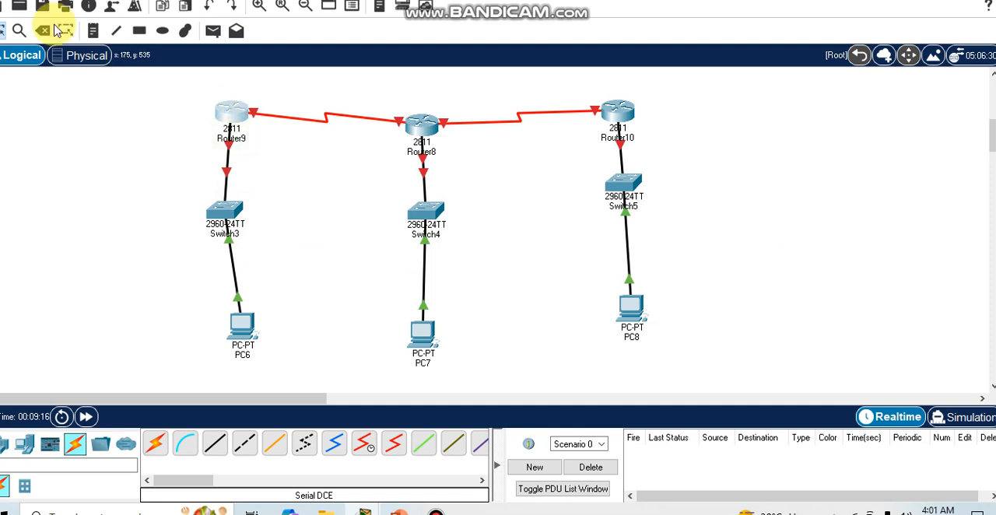
Turn on Router9's FastEthernet0/0 port, give it IPv4 address 192.168.1.10 with subnet mask 255.255.255.0, and close its configuration
{"action": "left_click", "coordinate": [229, 144]}
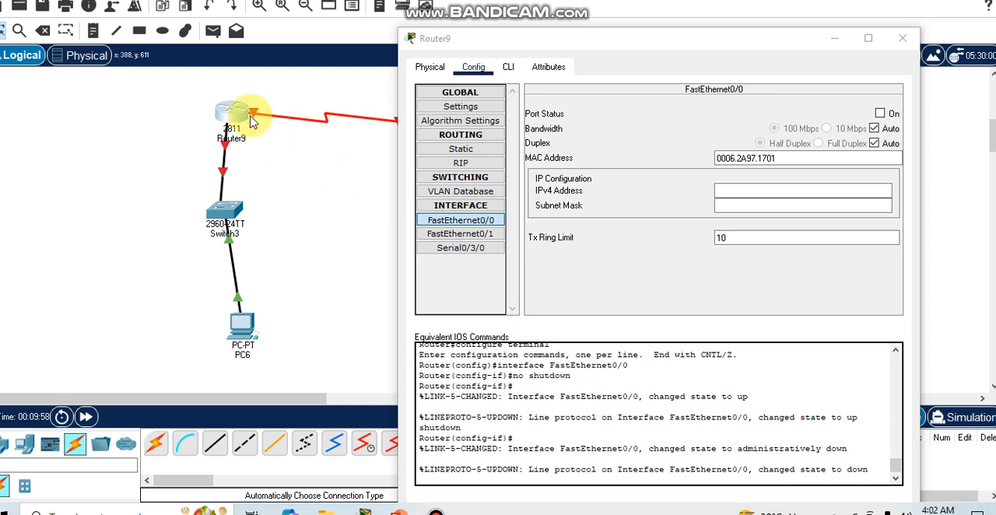
{"action": "left_click", "coordinate": [880, 114]}
{"action": "left_click", "coordinate": [802, 191]}
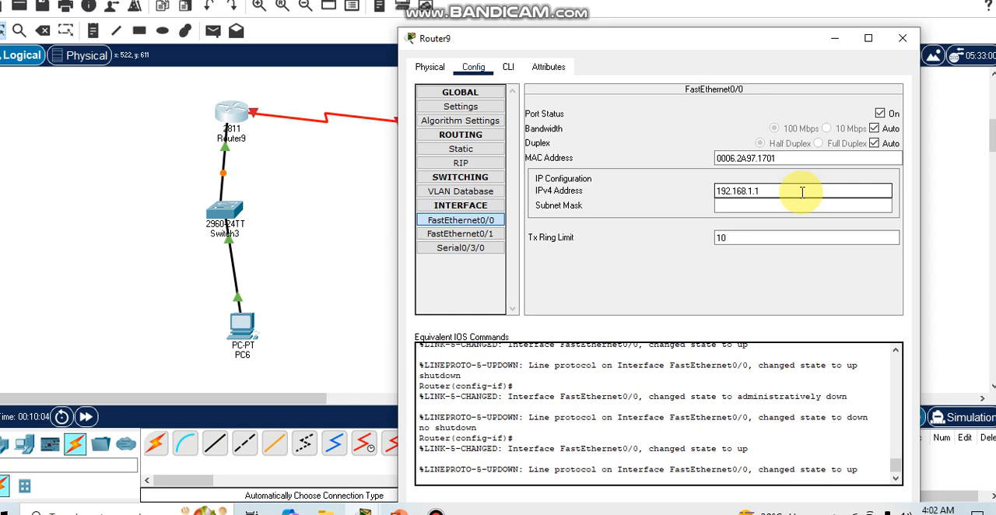
{"action": "type", "text": "192.168.1.10"}
{"action": "left_click", "coordinate": [788, 206]}
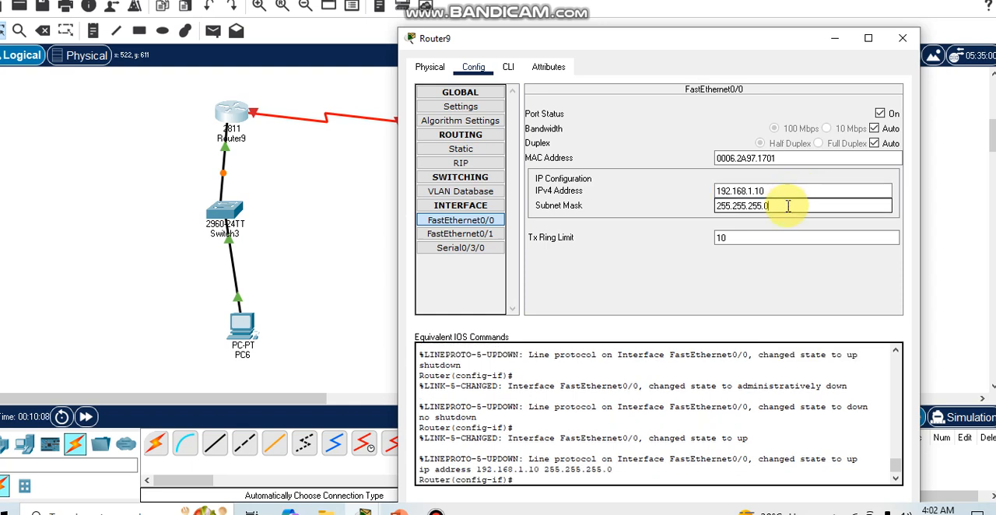
{"action": "left_click_drag", "start_coordinate": [789, 191], "coordinate": [699, 192]}
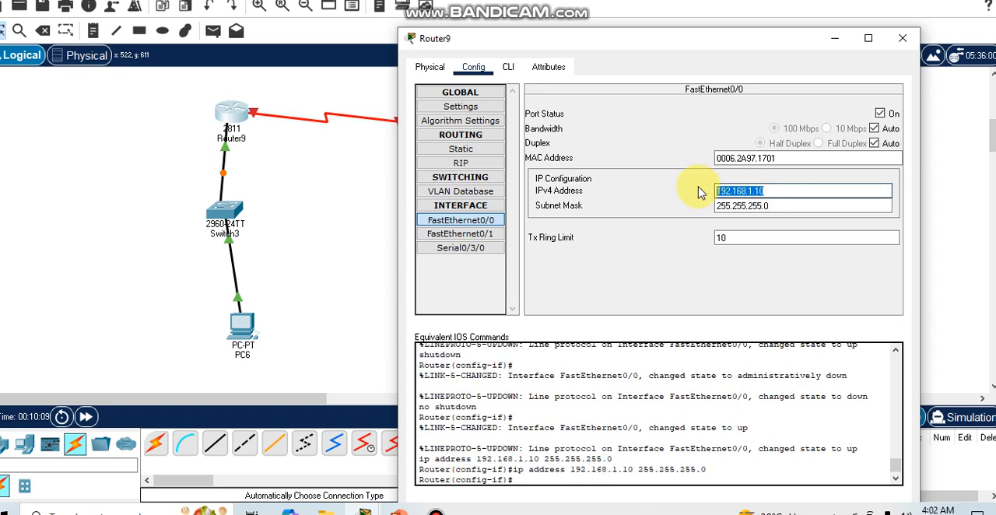
{"action": "left_click", "coordinate": [903, 39]}
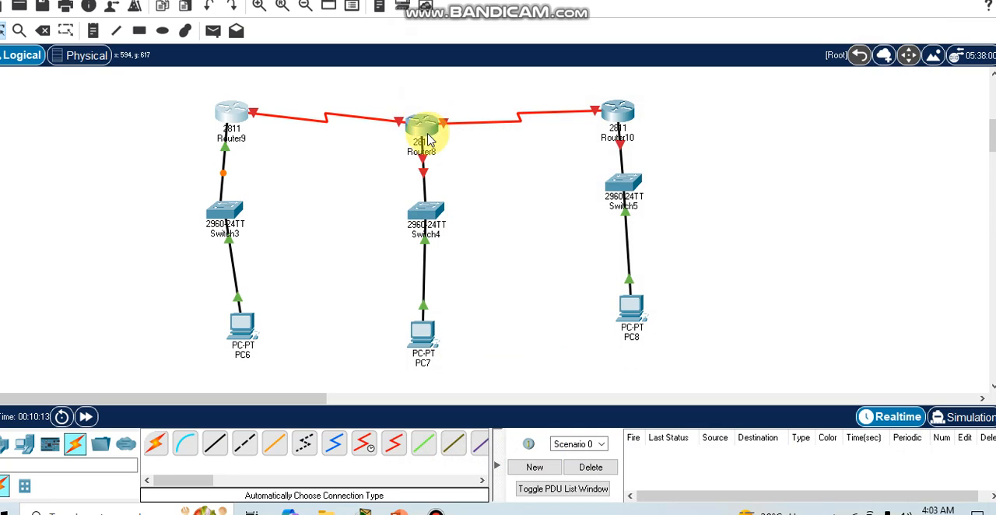
Assign PC7 the static IPv4 address 192.168.2.1 with subnet mask 255.255.255.0, clear the existing default gateway entry, and close its configuration
{"action": "left_click", "coordinate": [427, 342]}
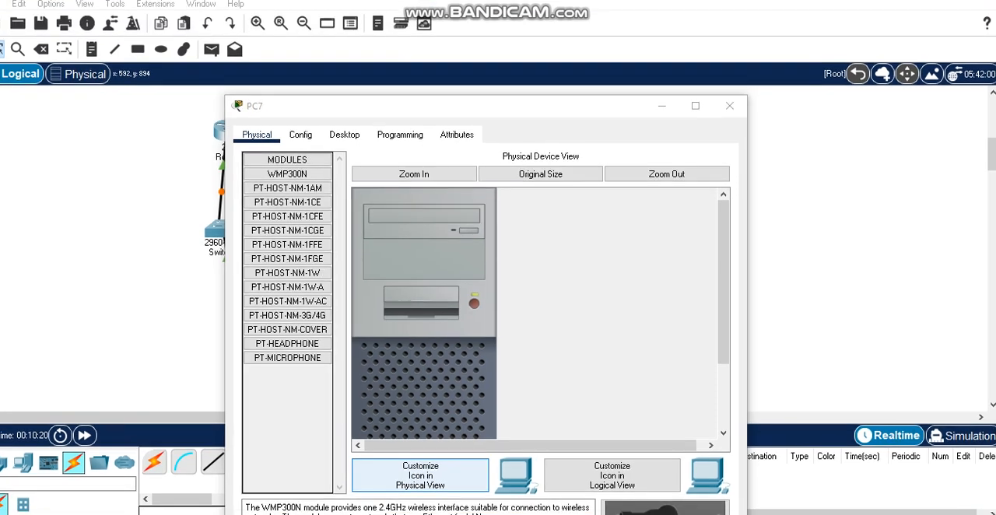
{"action": "left_click", "coordinate": [345, 134]}
{"action": "left_click", "coordinate": [302, 189]}
{"action": "left_click", "coordinate": [485, 238]}
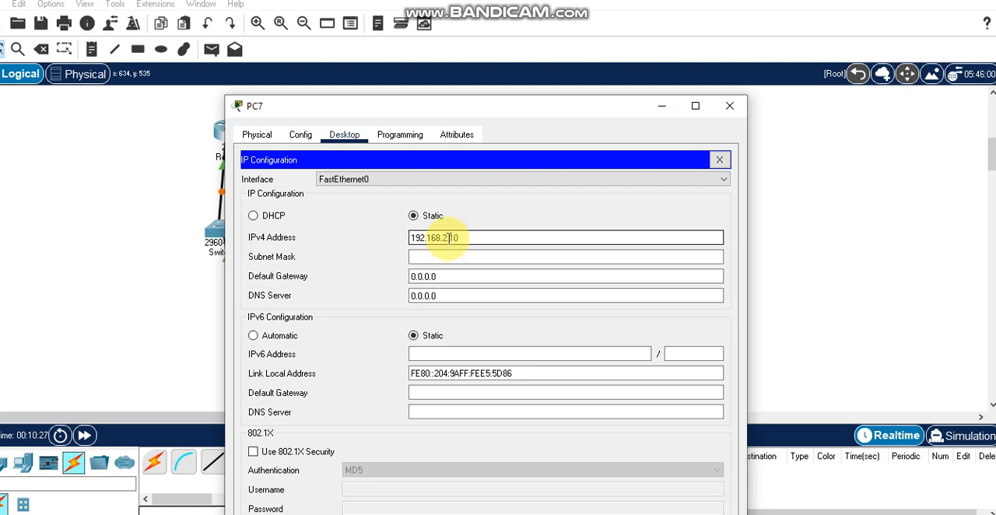
{"action": "left_click", "coordinate": [451, 257]}
{"action": "key", "text": "Tab"}
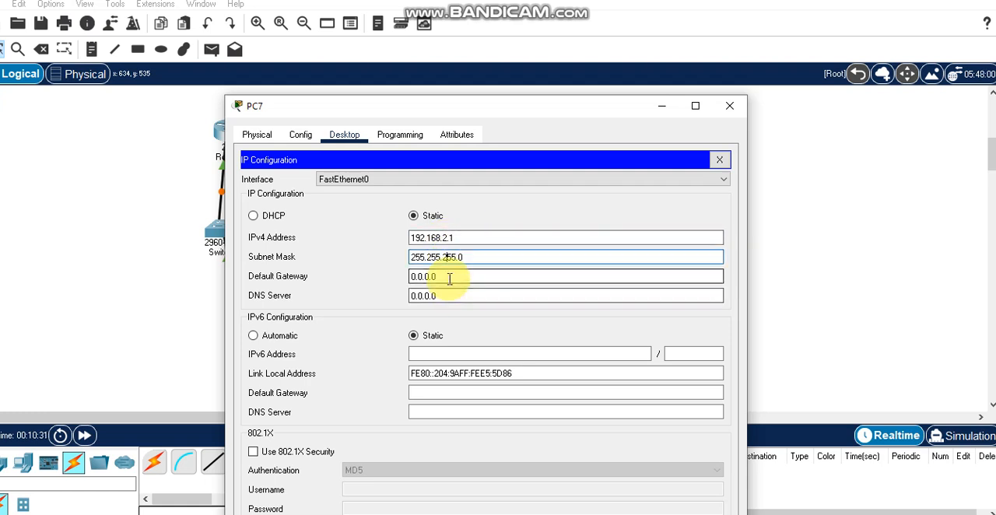
{"action": "key", "text": "BackSpace"}
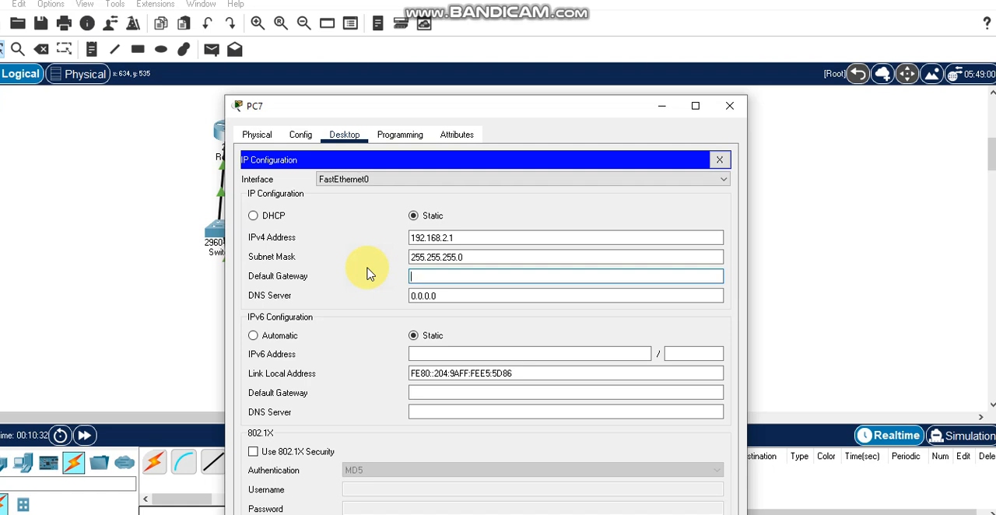
{"action": "left_click", "coordinate": [726, 115]}
Open Router8's configuration and turn on its FastEthernet0/0 port
{"action": "left_click", "coordinate": [418, 142]}
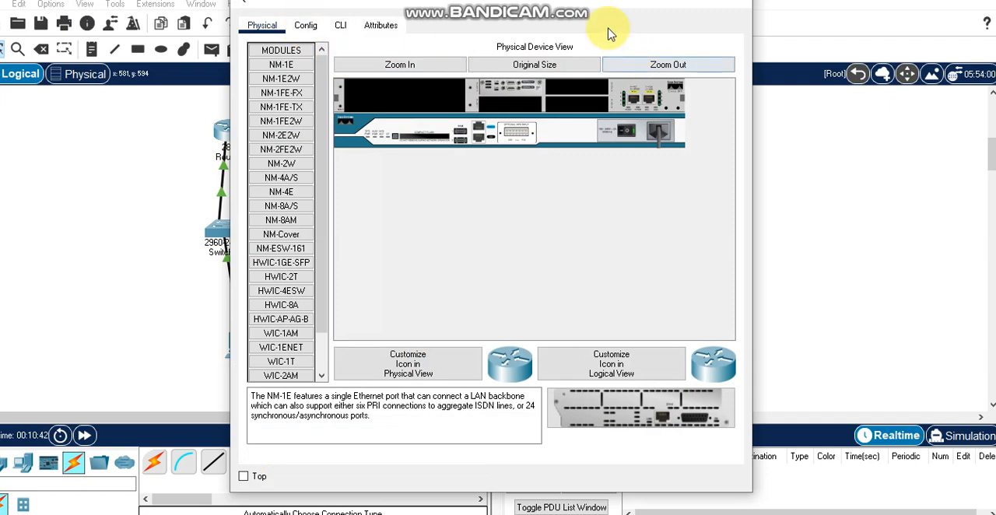
{"action": "left_click_drag", "start_coordinate": [588, 10], "coordinate": [901, 134]}
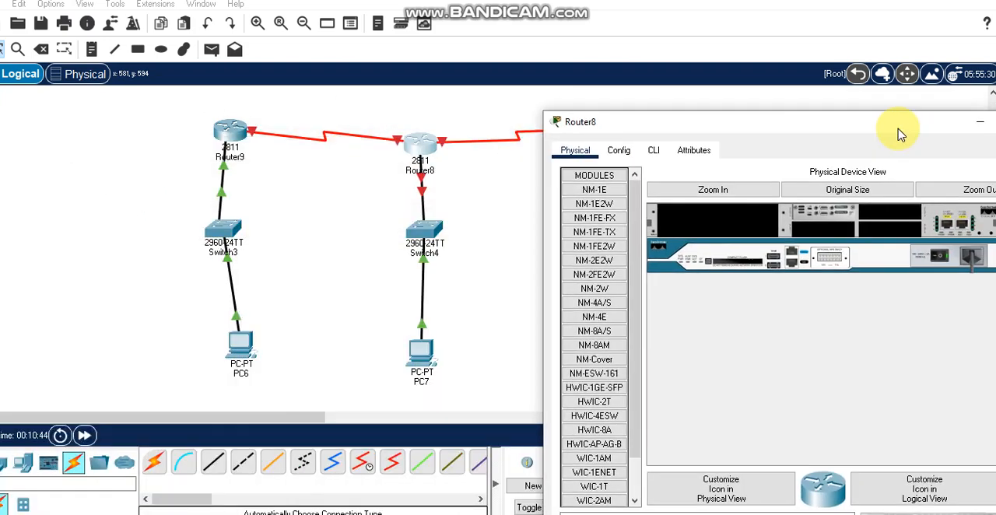
{"action": "left_click", "coordinate": [619, 150]}
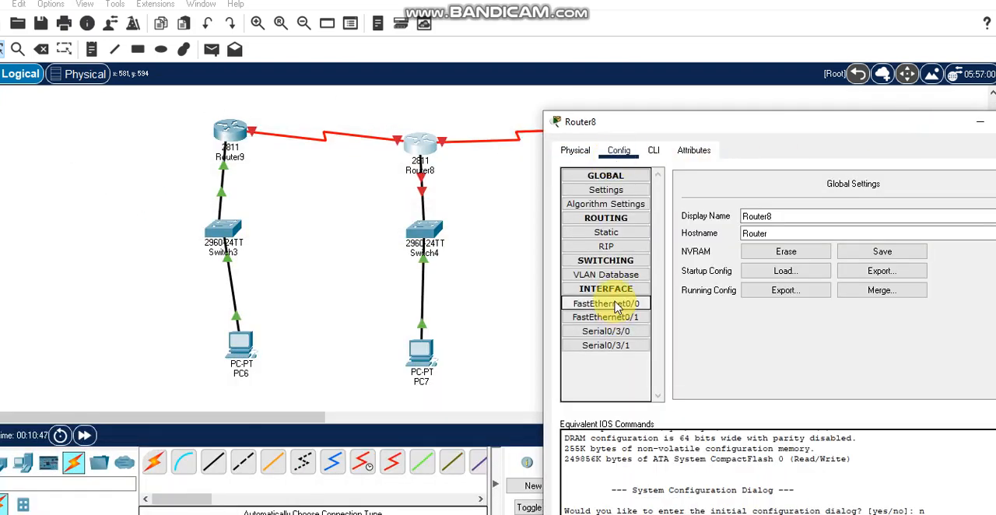
{"action": "left_click", "coordinate": [617, 305]}
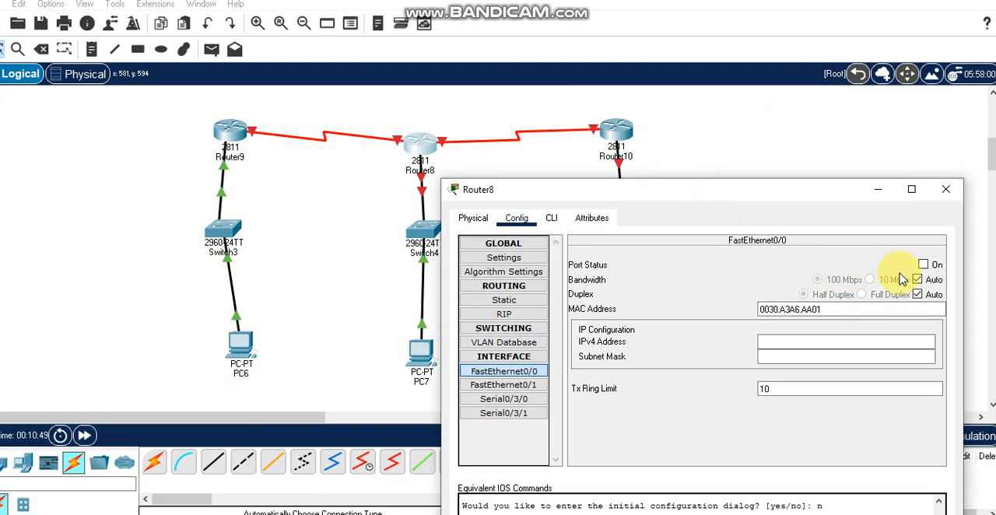
{"action": "left_click", "coordinate": [923, 265]}
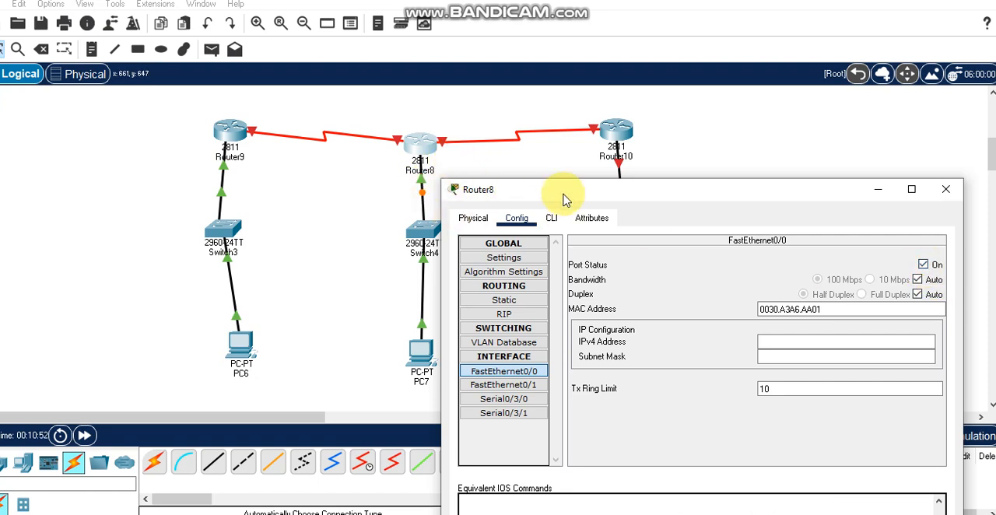
Give Router8's FastEthernet0/0 the IPv4 address 192.168.2.10 with subnet mask 255.255.255.0 and close its configuration
{"action": "left_click_drag", "start_coordinate": [566, 201], "coordinate": [572, 74]}
{"action": "left_click", "coordinate": [793, 218]}
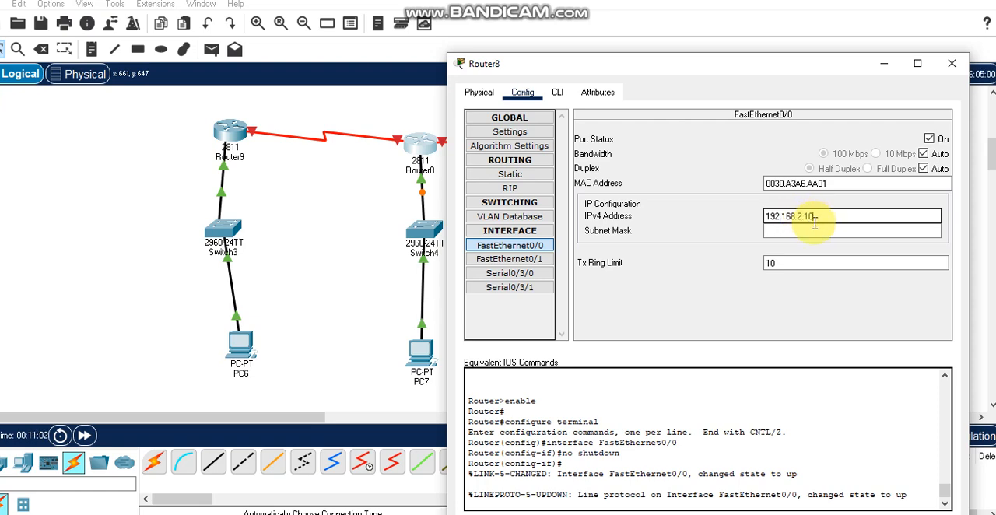
{"action": "left_click", "coordinate": [822, 232]}
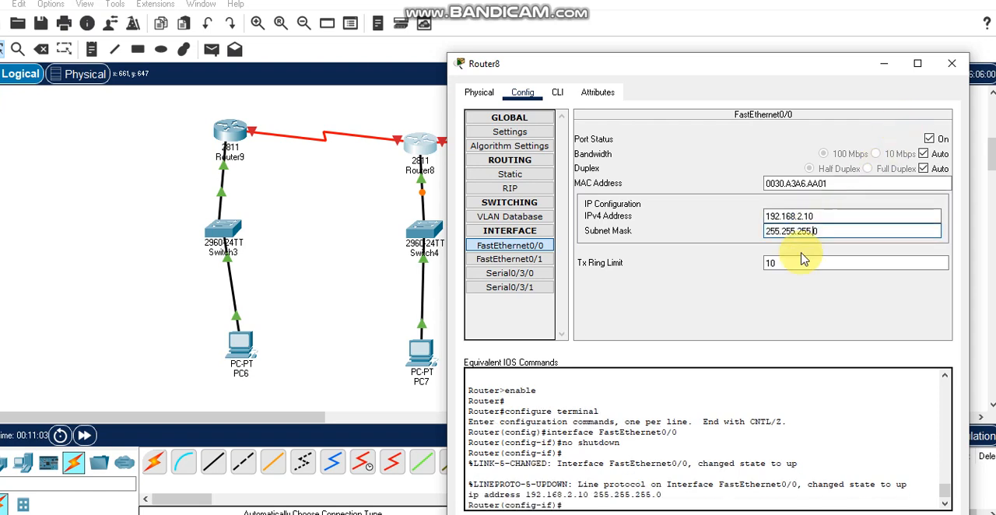
{"action": "left_click_drag", "start_coordinate": [817, 217], "coordinate": [751, 224]}
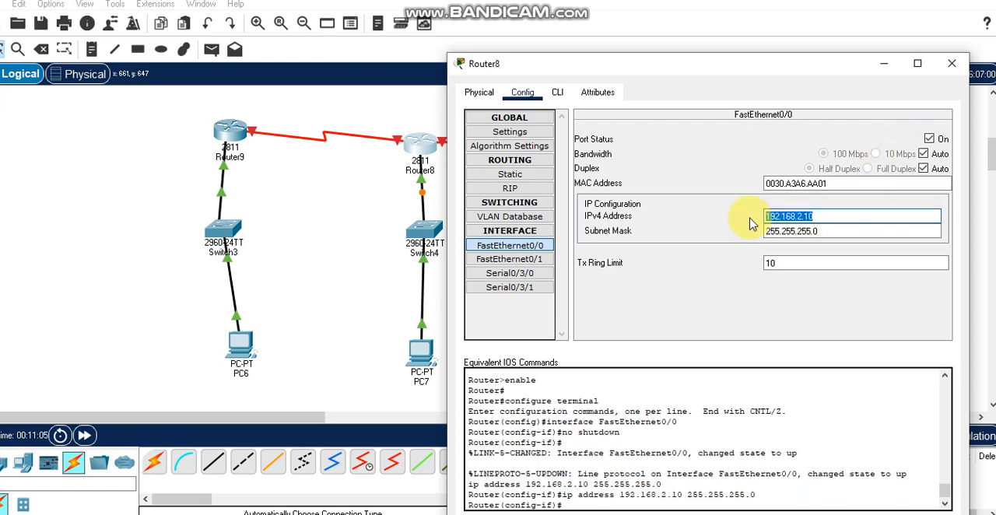
{"action": "left_click", "coordinate": [954, 63]}
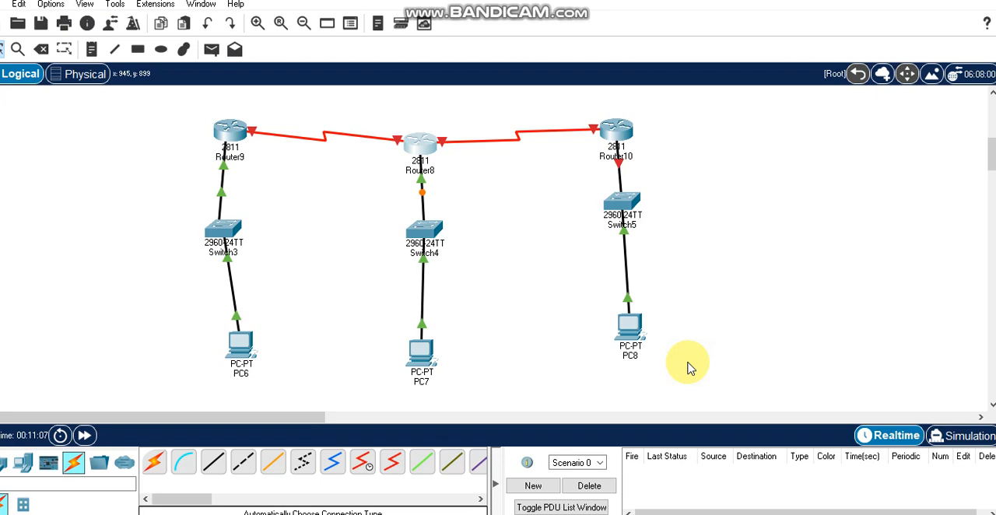
Open PC8's IP configuration and set its IPv4 default gateway to 192.168.3.10
{"action": "left_click", "coordinate": [631, 336]}
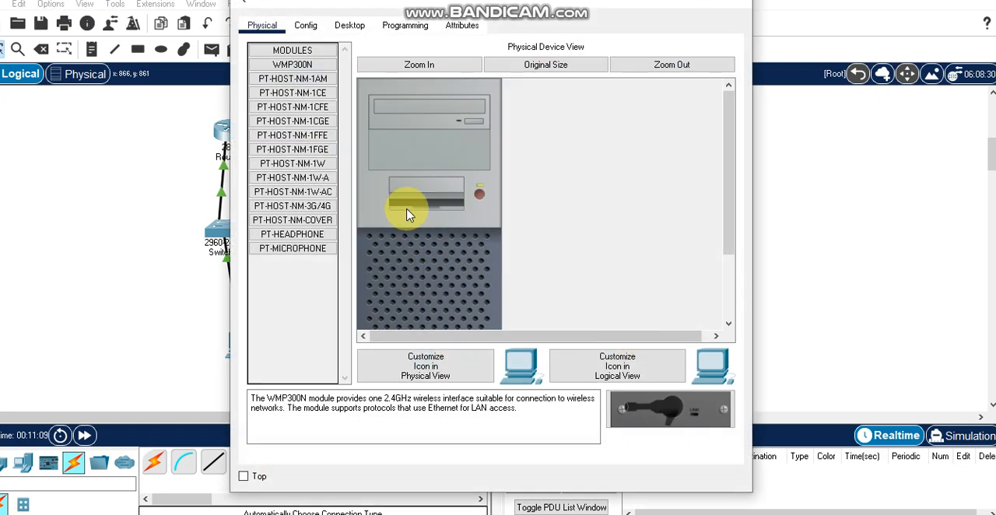
{"action": "left_click", "coordinate": [351, 27]}
{"action": "left_click", "coordinate": [318, 104]}
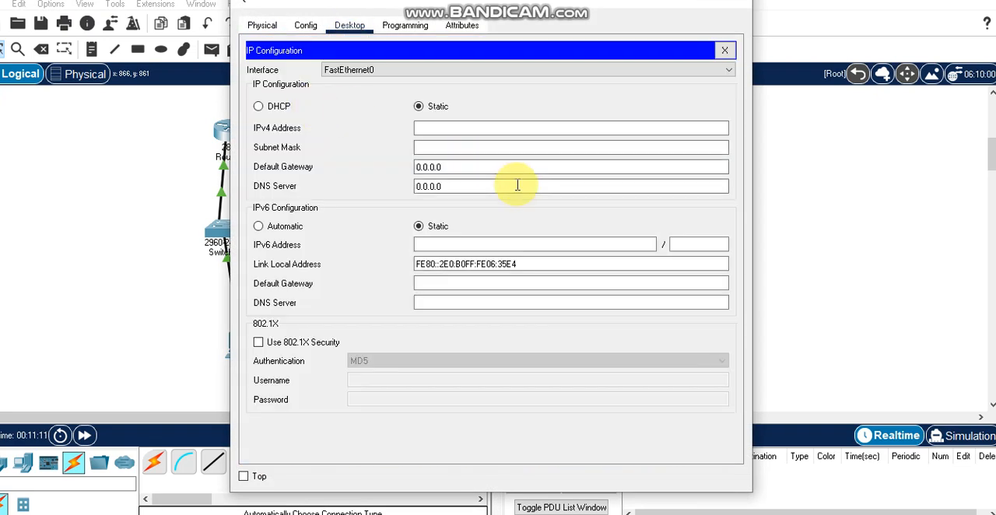
{"action": "key", "text": "shift+Tab"}
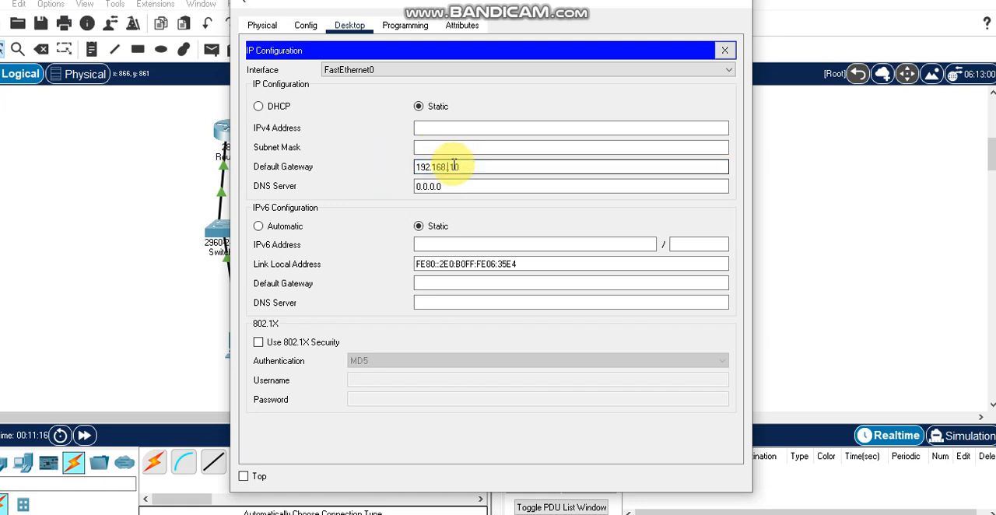
Assign PC8 the static IPv4 address 192.168.3.1 with subnet mask 255.255.255.0 and close its configuration
{"action": "left_click", "coordinate": [471, 133]}
{"action": "key", "text": "BackSpace"}
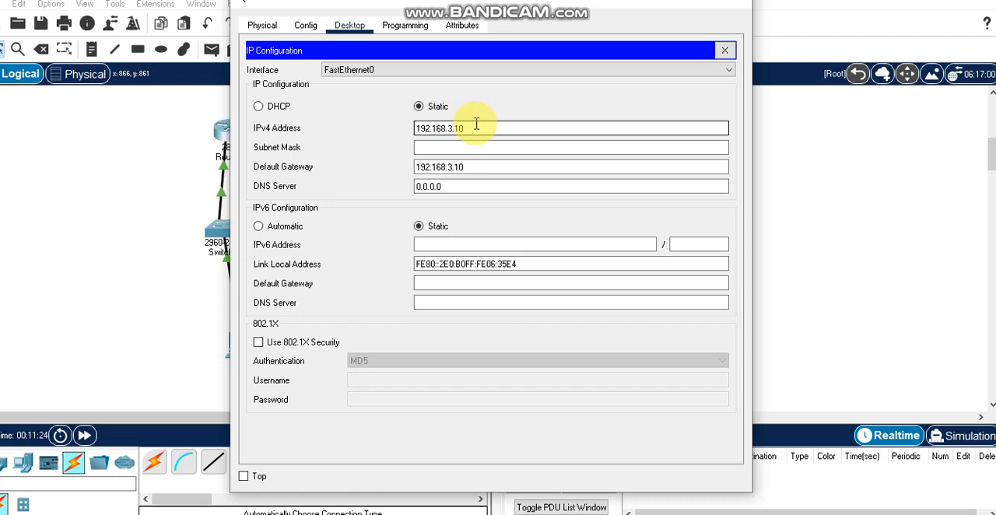
{"action": "left_click", "coordinate": [482, 148]}
{"action": "left_click_drag", "start_coordinate": [450, 4], "coordinate": [470, 62]}
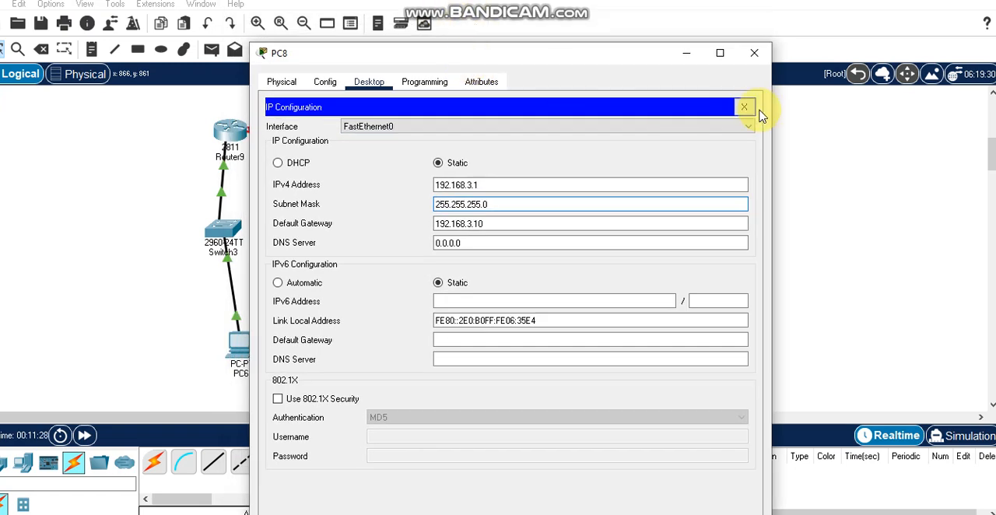
{"action": "left_click", "coordinate": [754, 53]}
Open Router10's configuration and turn on its FastEthernet0/0 port
{"action": "left_click", "coordinate": [620, 140]}
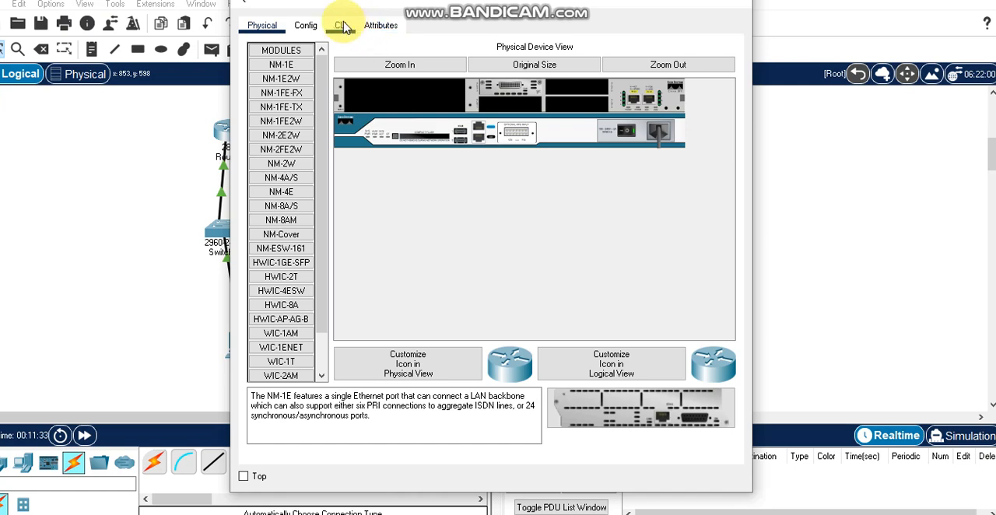
{"action": "left_click", "coordinate": [344, 26]}
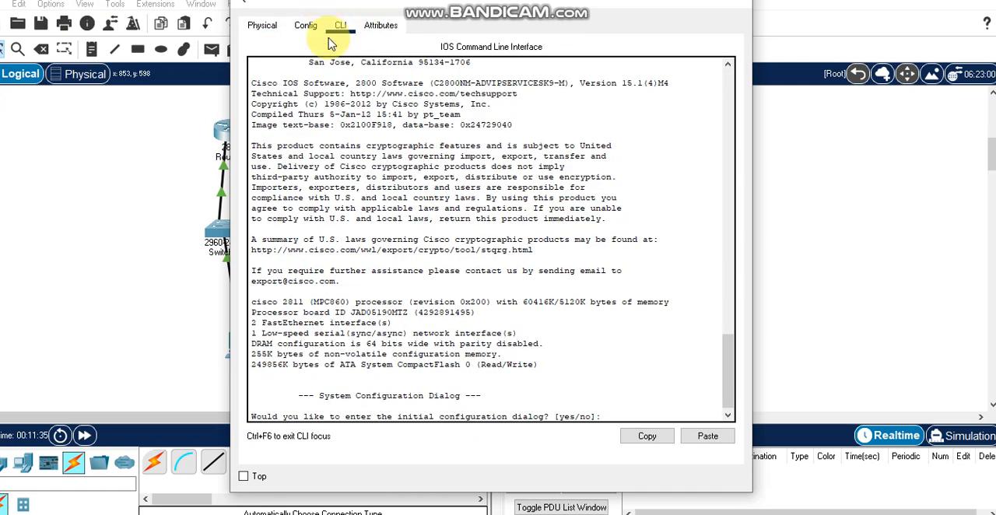
{"action": "double_click", "coordinate": [510, 7]}
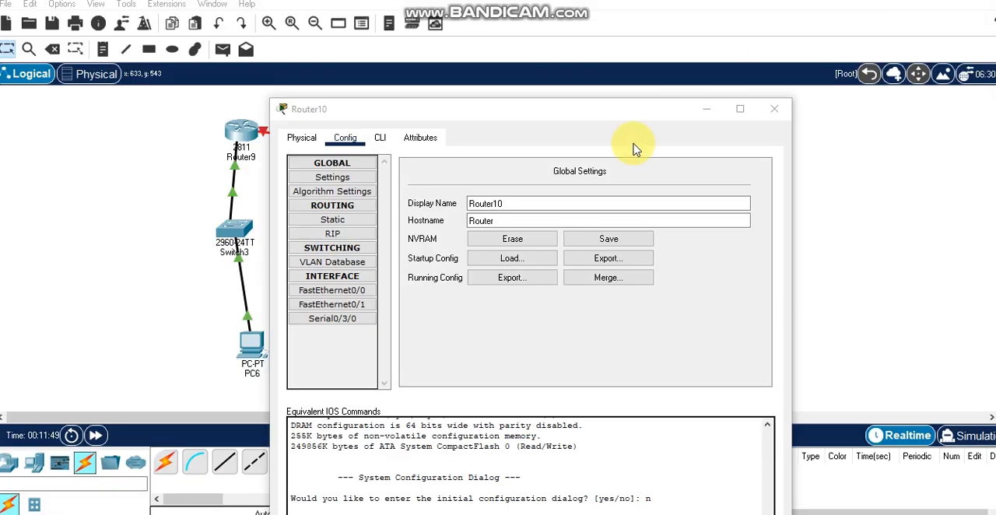
{"action": "left_click_drag", "start_coordinate": [527, 111], "coordinate": [761, 97]}
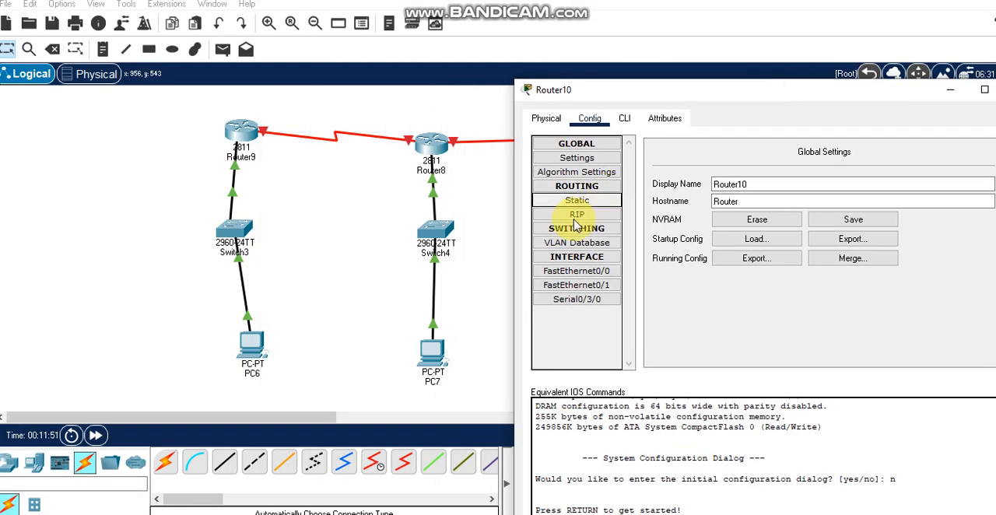
{"action": "left_click", "coordinate": [577, 271]}
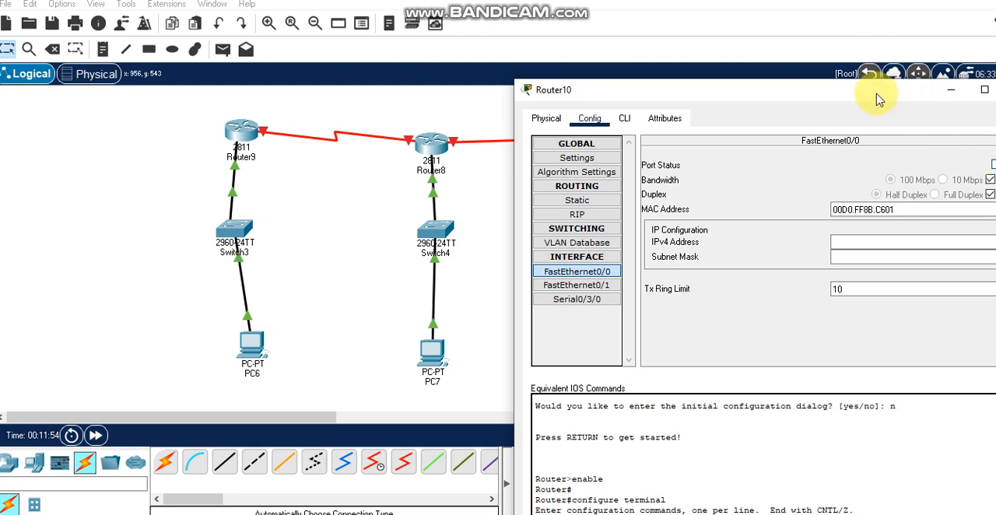
{"action": "left_click_drag", "start_coordinate": [870, 93], "coordinate": [829, 88]}
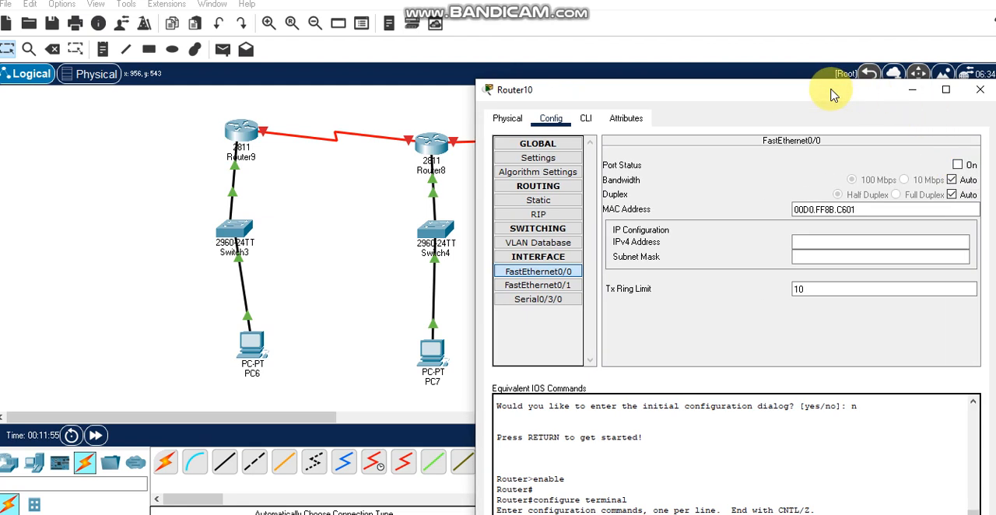
{"action": "left_click", "coordinate": [957, 166]}
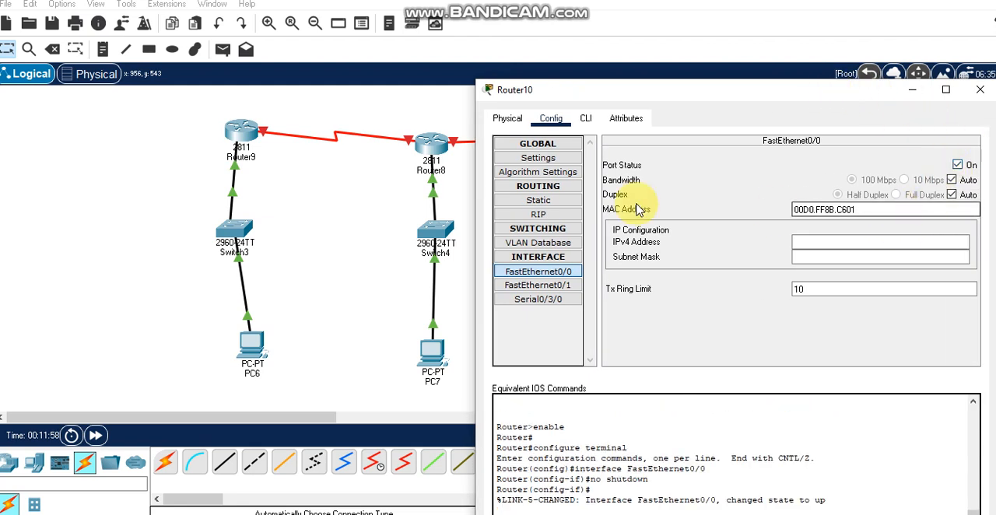
Give Router10's FastEthernet0/0 the IPv4 address 192.168.3.10 with subnet mask 255.255.255.0 and close its configuration
{"action": "left_click", "coordinate": [856, 258]}
{"action": "left_click", "coordinate": [850, 243]}
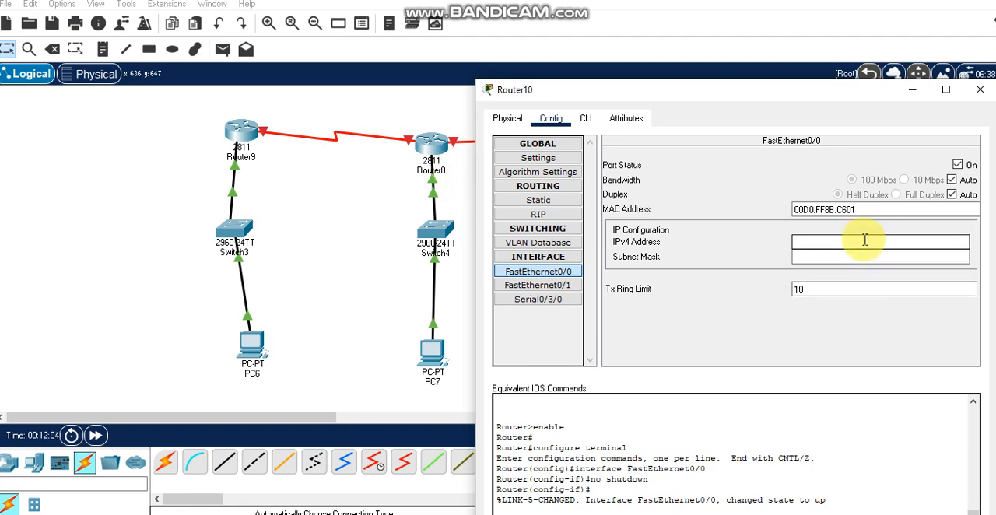
{"action": "left_click_drag", "start_coordinate": [656, 88], "coordinate": [192, 115]}
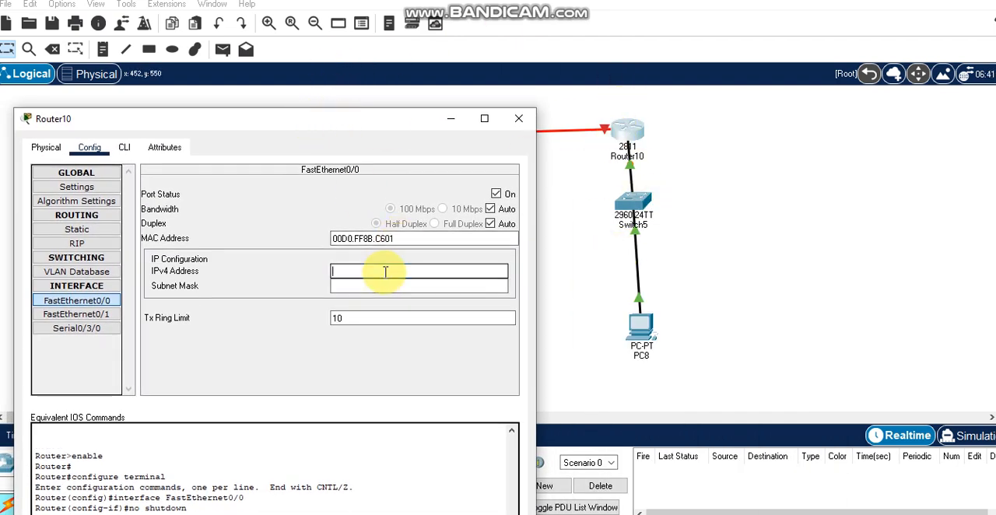
{"action": "type", "text": "192.168.2.10"}
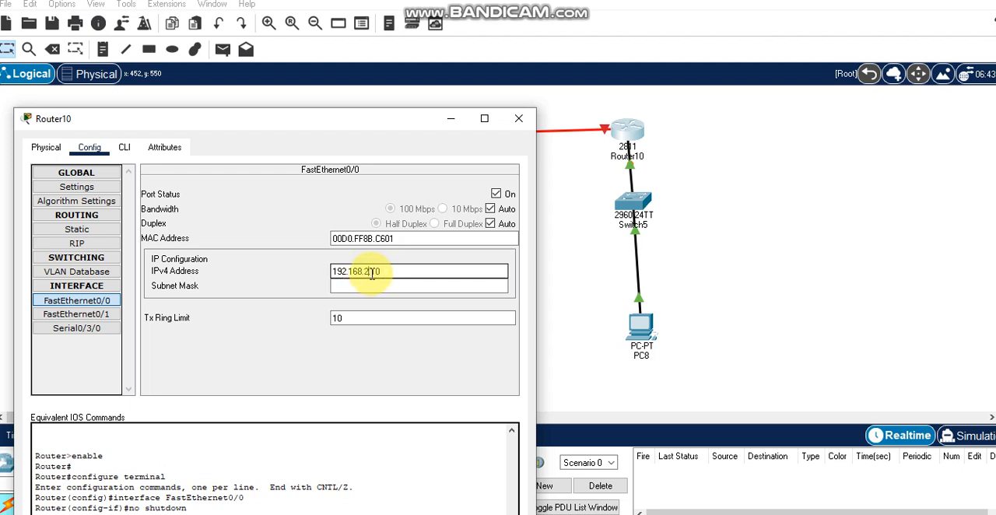
{"action": "left_click", "coordinate": [437, 286]}
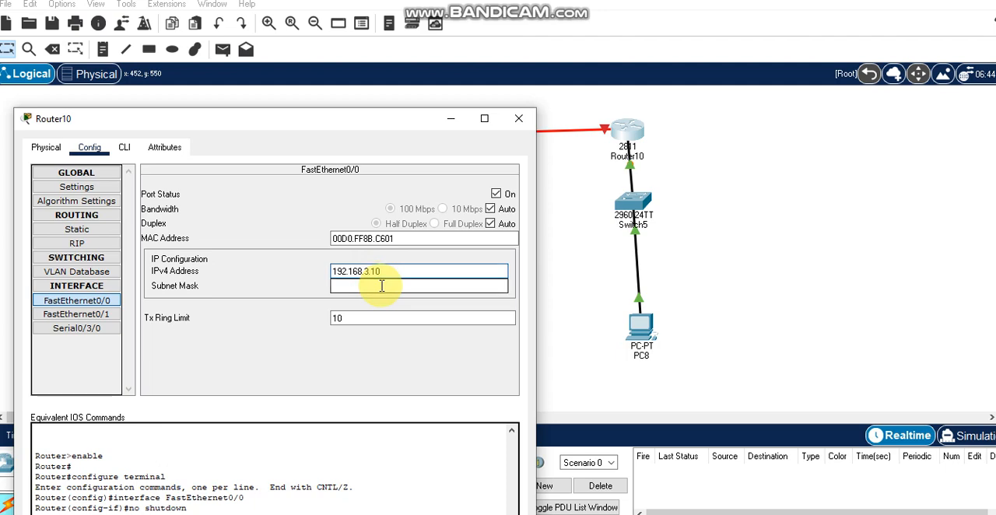
{"action": "left_click", "coordinate": [520, 121]}
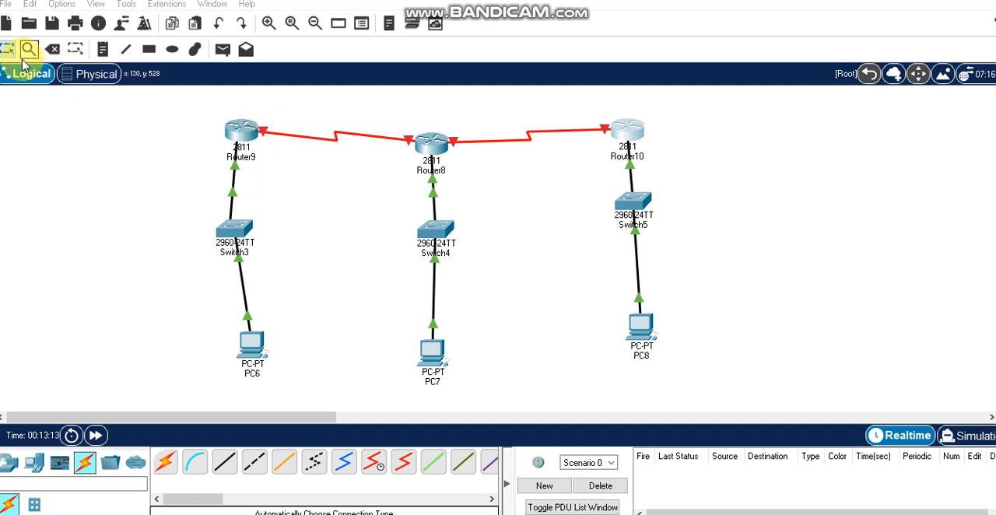
Detach the Router9 end of the serial link to Router8 and reconnect it to Router9's Serial0/3/0 port
{"action": "left_click", "coordinate": [267, 130]}
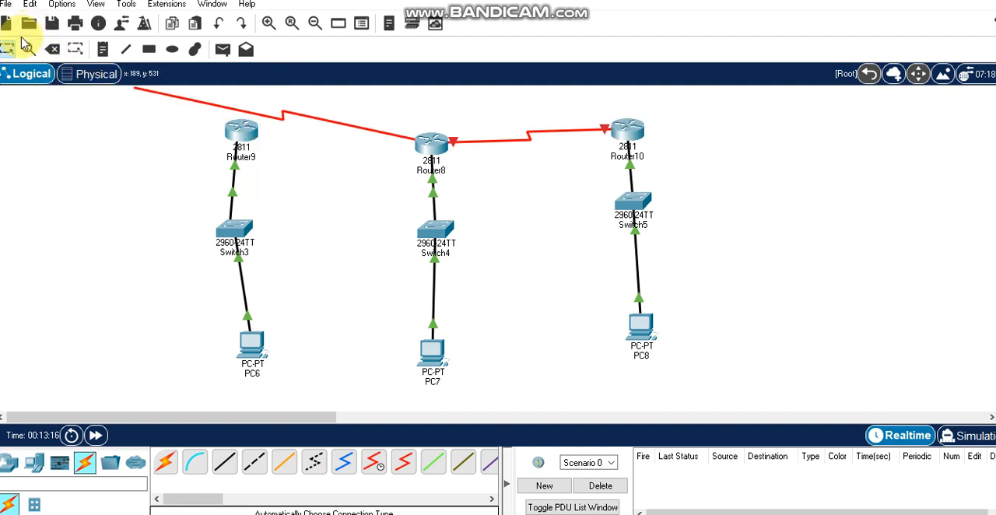
{"action": "left_click", "coordinate": [240, 133]}
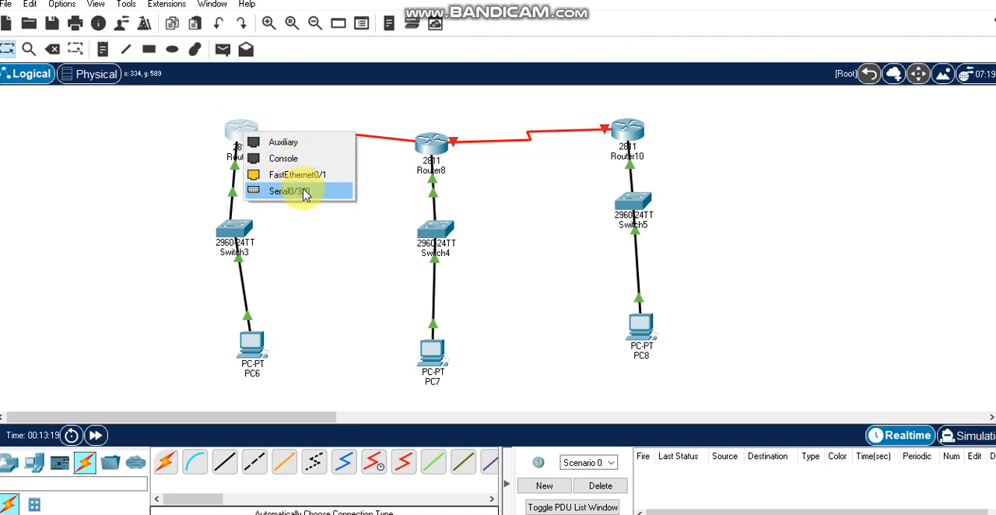
{"action": "left_click", "coordinate": [304, 192]}
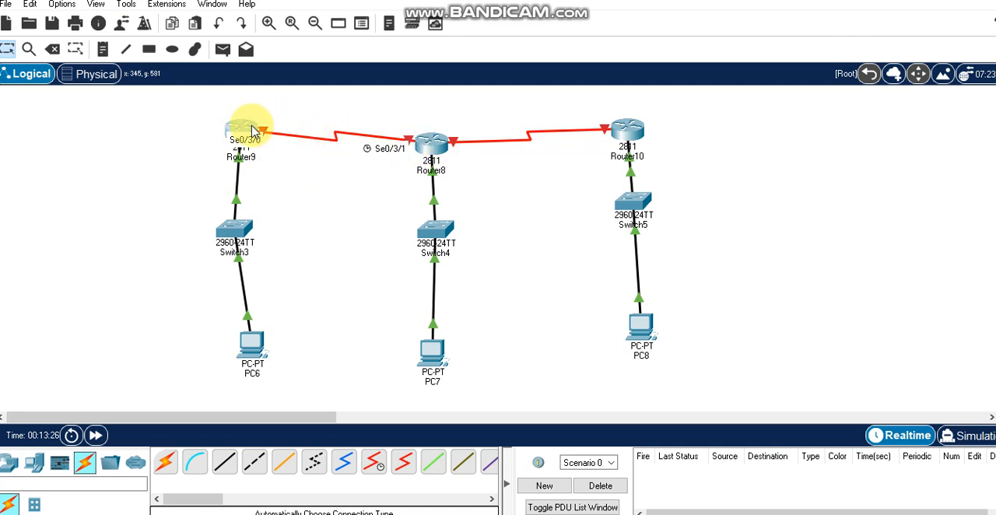
Configure Router9's Serial0/3/0 with IPv4 address 10.0.0.1 and subnet mask 255.0.0.0, turn the port on, and close its configuration
{"action": "left_click", "coordinate": [249, 131]}
{"action": "left_click", "coordinate": [306, 206]}
{"action": "left_click", "coordinate": [605, 132]}
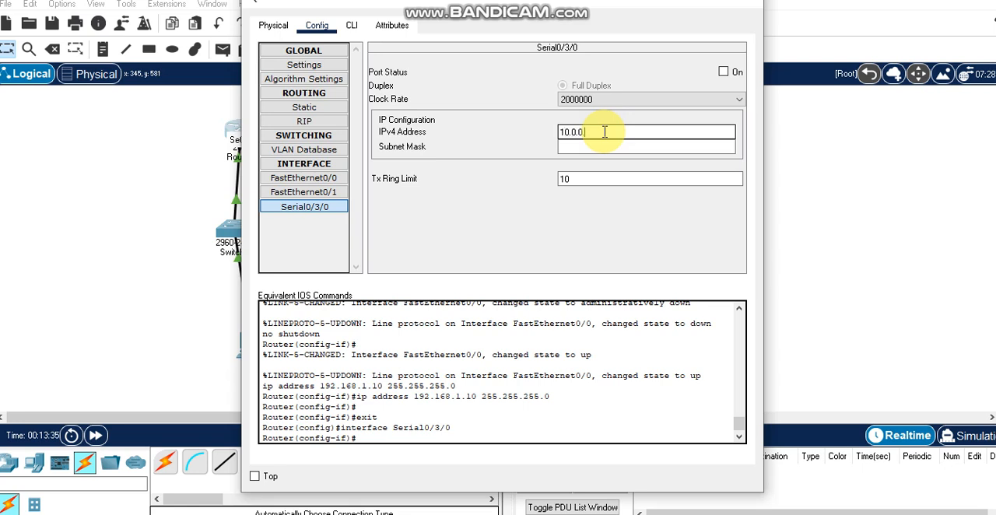
{"action": "left_click", "coordinate": [617, 147]}
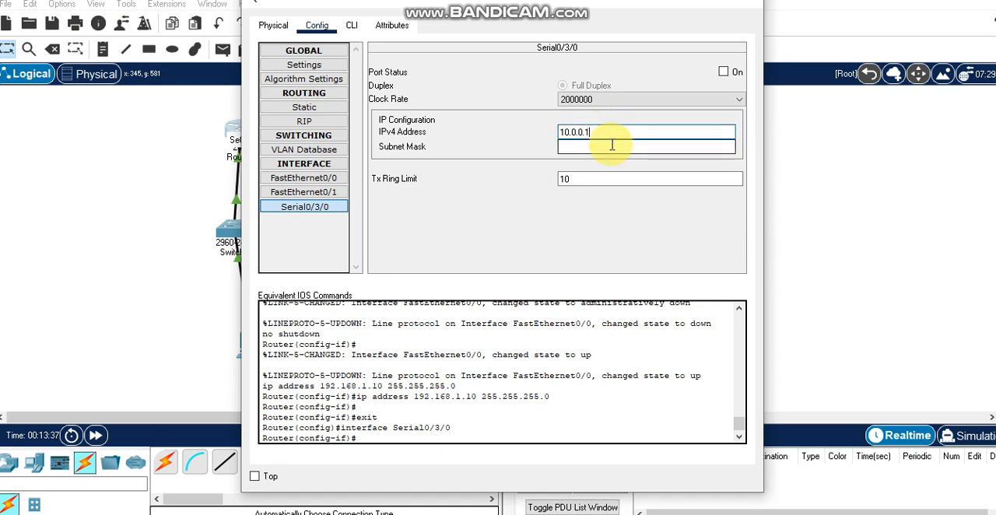
{"action": "left_click_drag", "start_coordinate": [429, 6], "coordinate": [450, 100]}
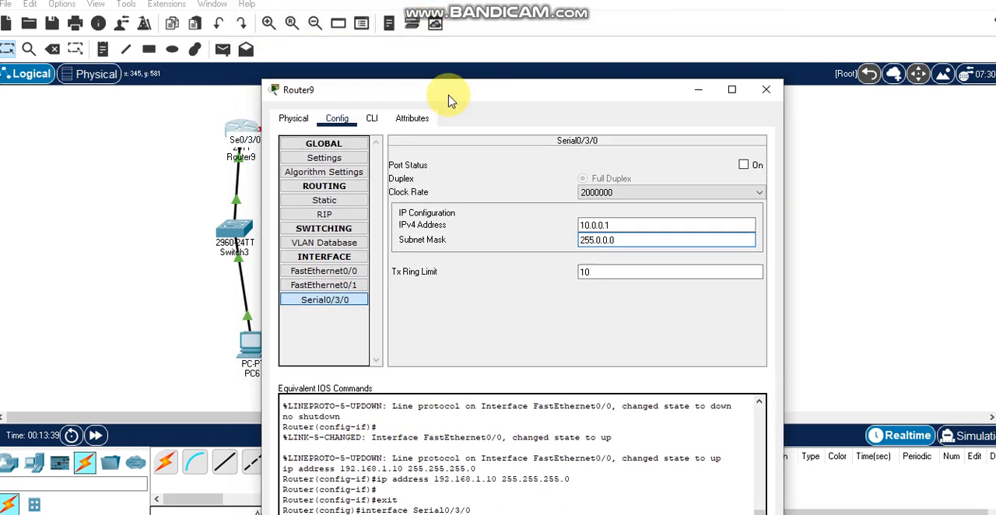
{"action": "left_click", "coordinate": [745, 167]}
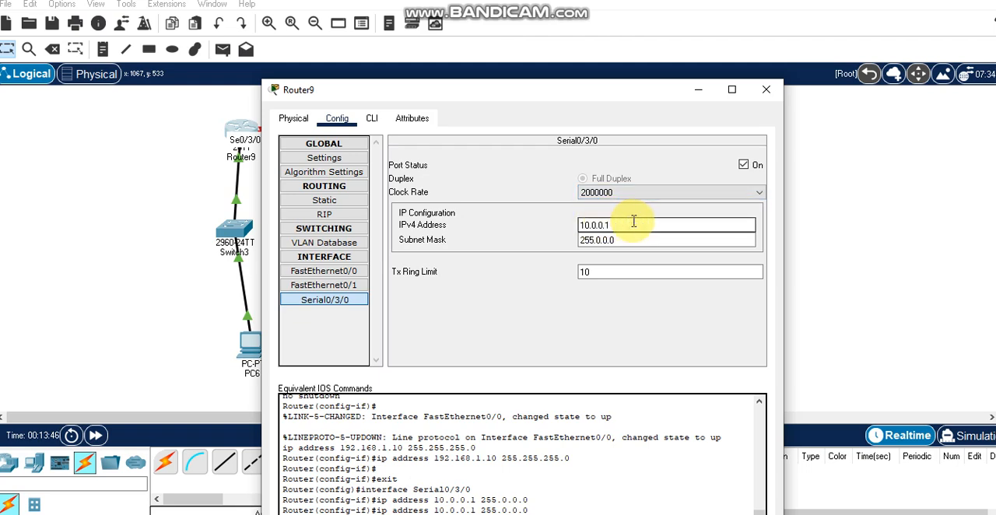
{"action": "left_click", "coordinate": [767, 90]}
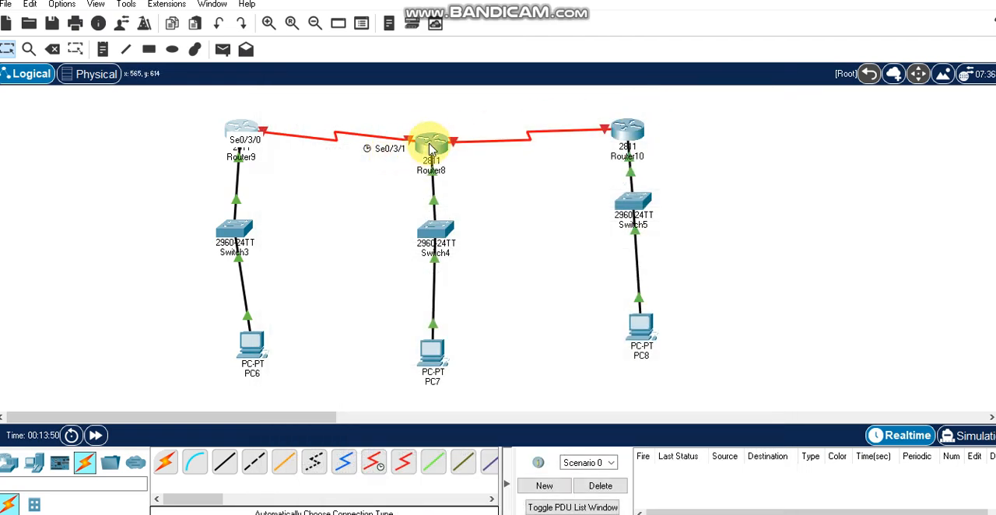
Turn on Router8's Serial0/3/1 port, assign it IPv4 address 10.0.0.2 with subnet mask 255.0.0.0, and close its configuration
{"action": "left_click", "coordinate": [435, 144]}
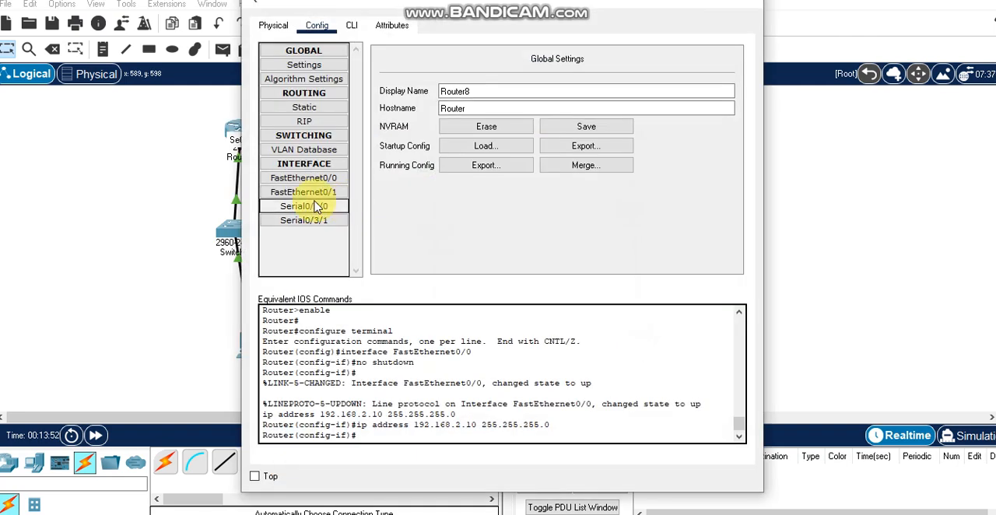
{"action": "left_click", "coordinate": [326, 222]}
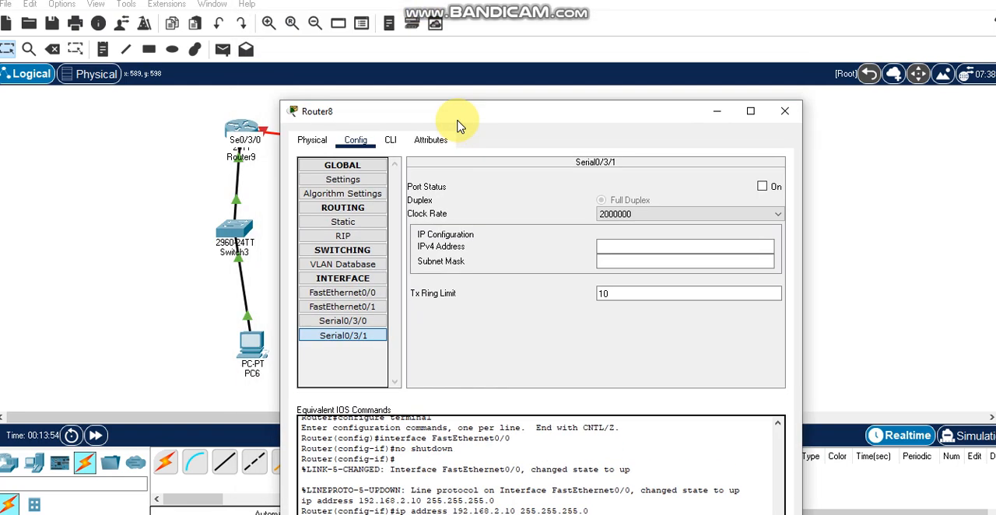
{"action": "left_click_drag", "start_coordinate": [421, 14], "coordinate": [457, 122]}
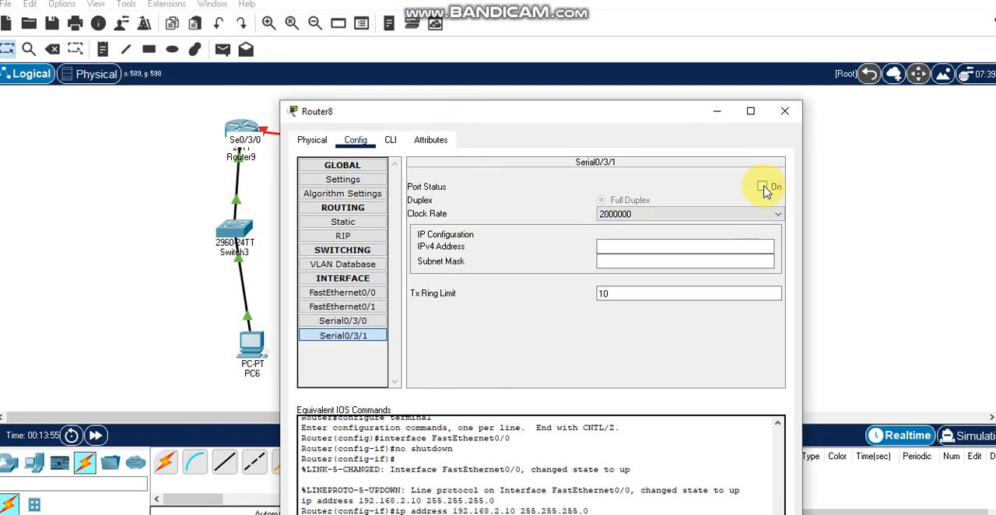
{"action": "left_click", "coordinate": [762, 186]}
{"action": "left_click", "coordinate": [675, 249]}
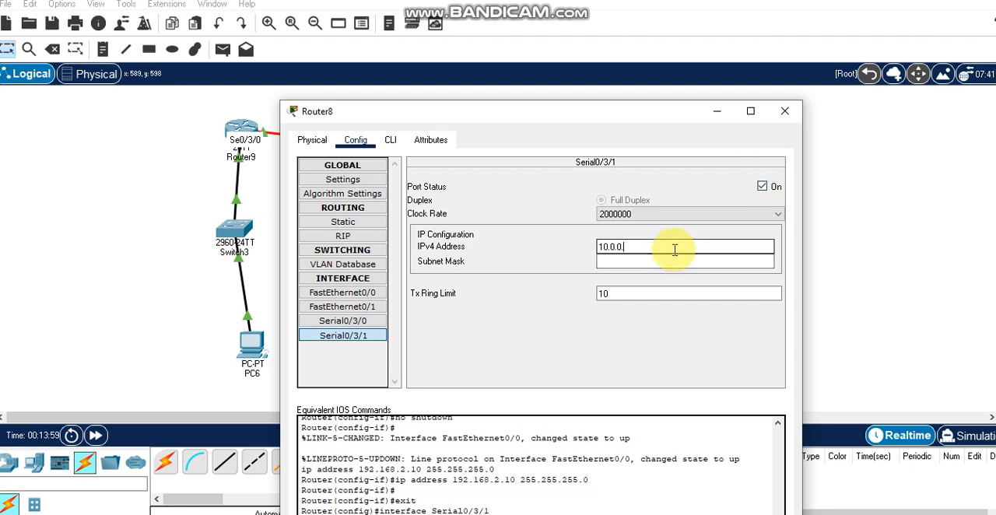
{"action": "type", "text": "10.0.0.2"}
{"action": "left_click", "coordinate": [674, 260]}
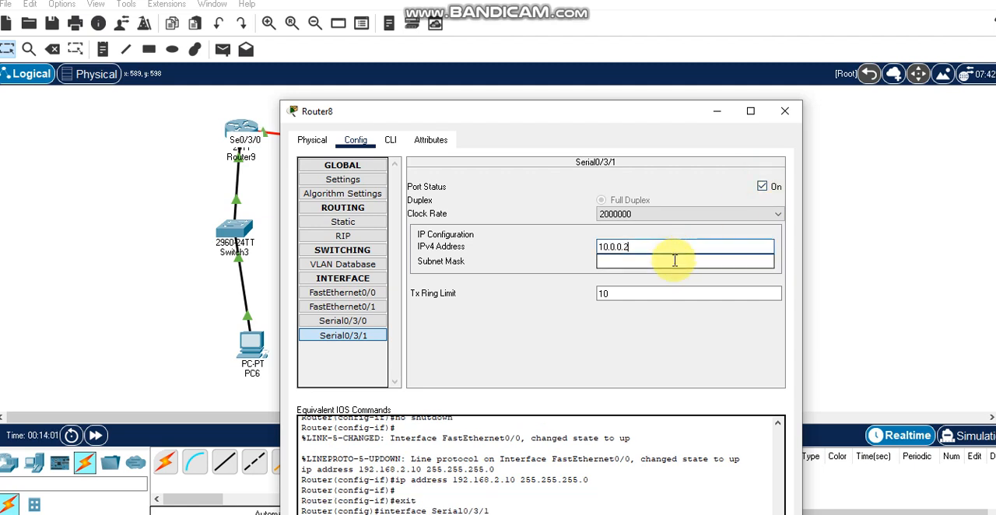
{"action": "left_click", "coordinate": [659, 249]}
{"action": "left_click_drag", "start_coordinate": [650, 246], "coordinate": [577, 248]}
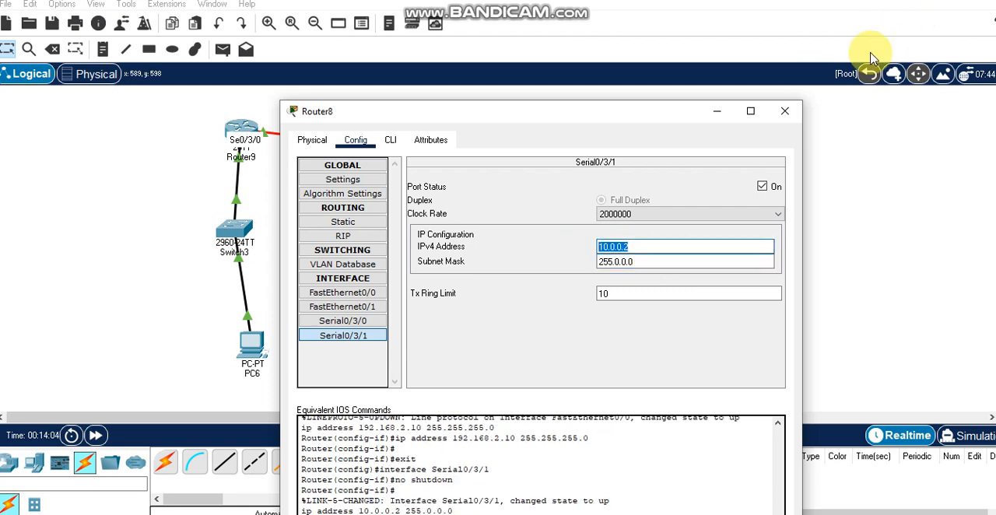
{"action": "left_click", "coordinate": [785, 111]}
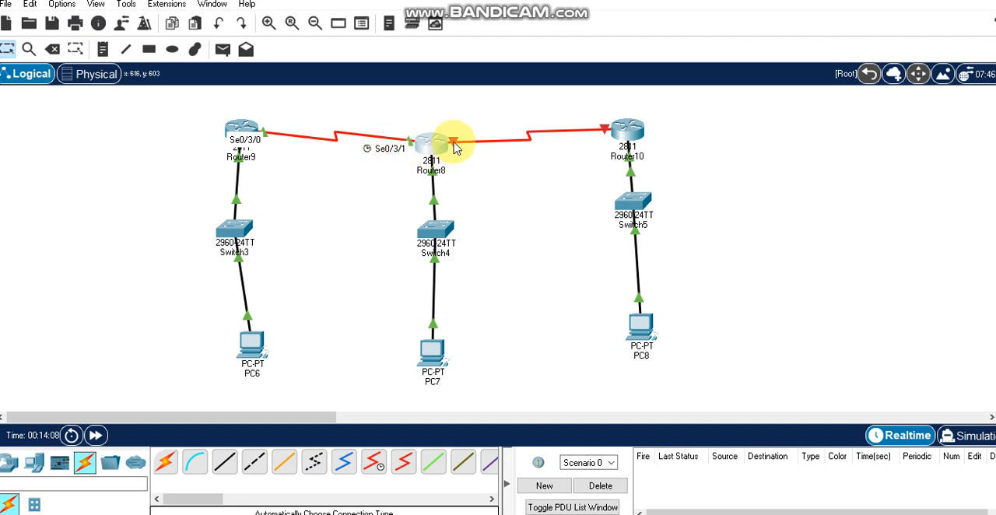
Open Router8's configuration again and turn on its Serial0/3/0 port
{"action": "mouse_move", "coordinate": [456, 148]}
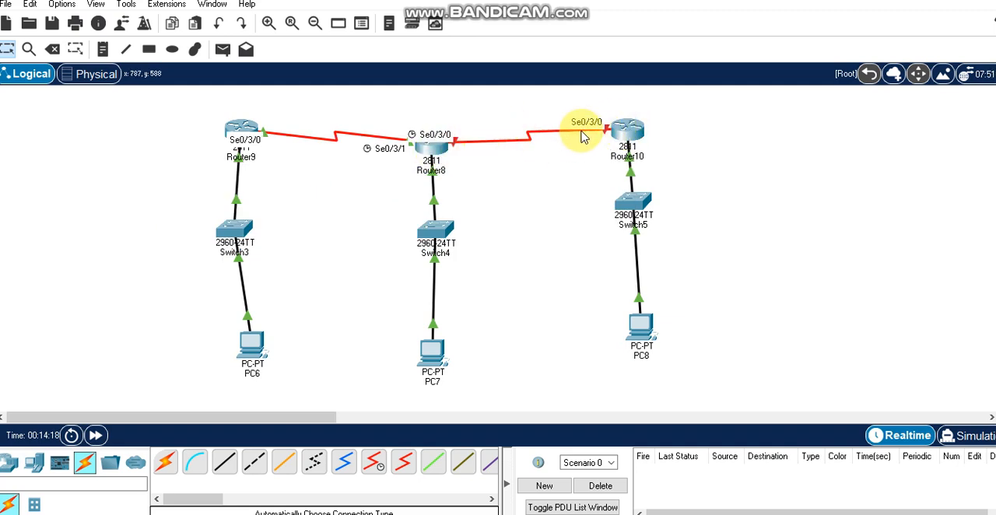
{"action": "left_click", "coordinate": [434, 155]}
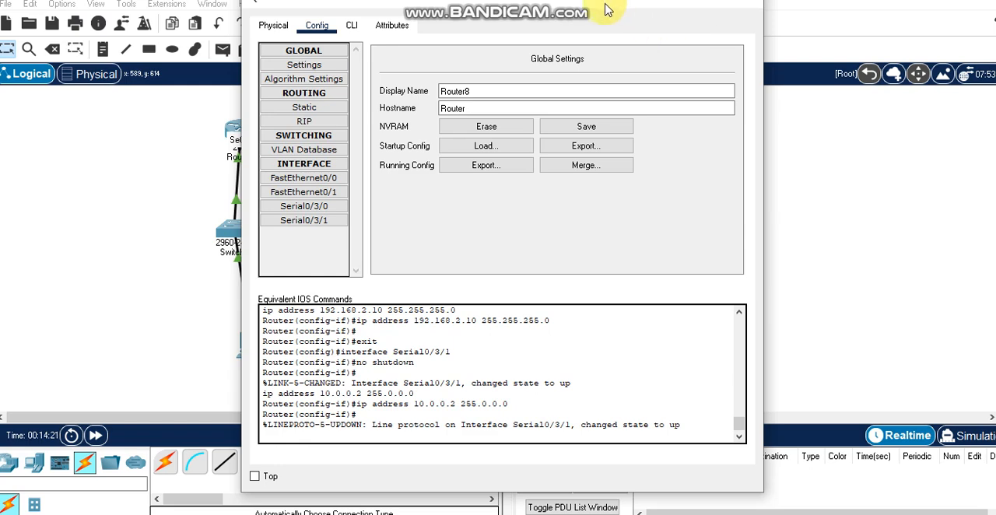
{"action": "left_click_drag", "start_coordinate": [608, 9], "coordinate": [623, 55]}
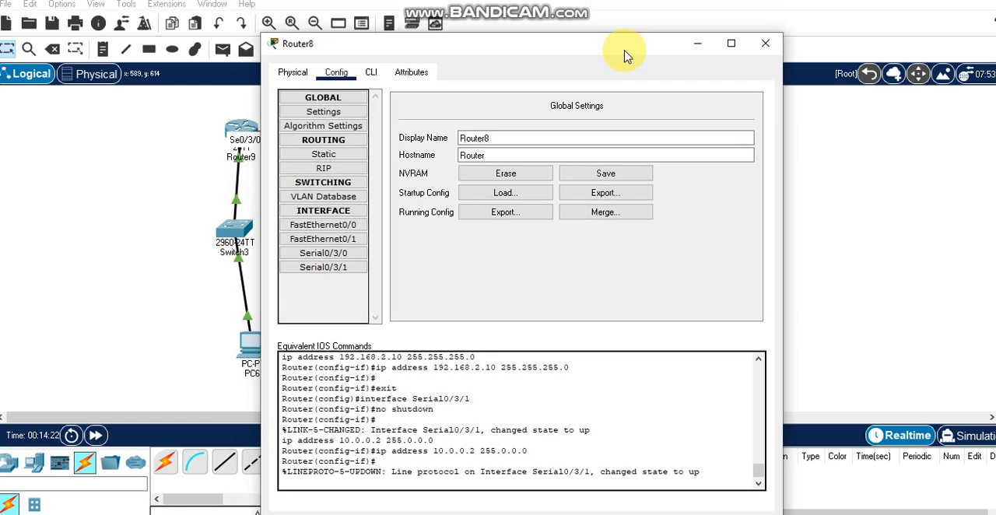
{"action": "left_click", "coordinate": [336, 256]}
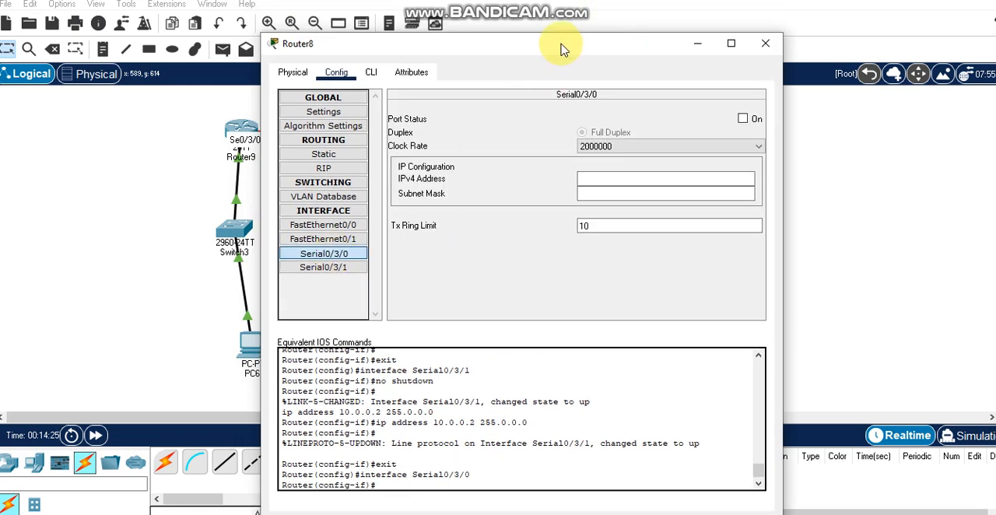
{"action": "left_click_drag", "start_coordinate": [561, 45], "coordinate": [600, 127]}
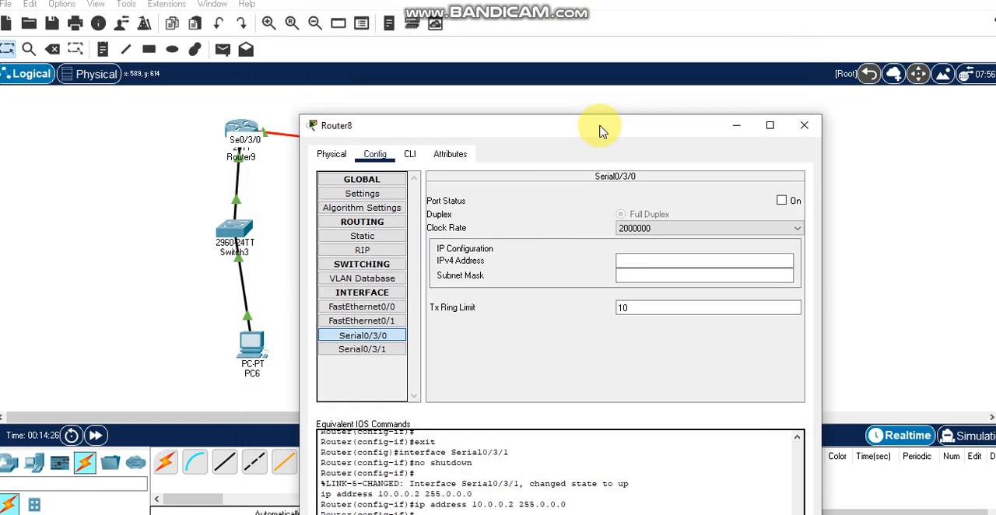
{"action": "left_click", "coordinate": [782, 201]}
{"action": "left_click", "coordinate": [650, 258]}
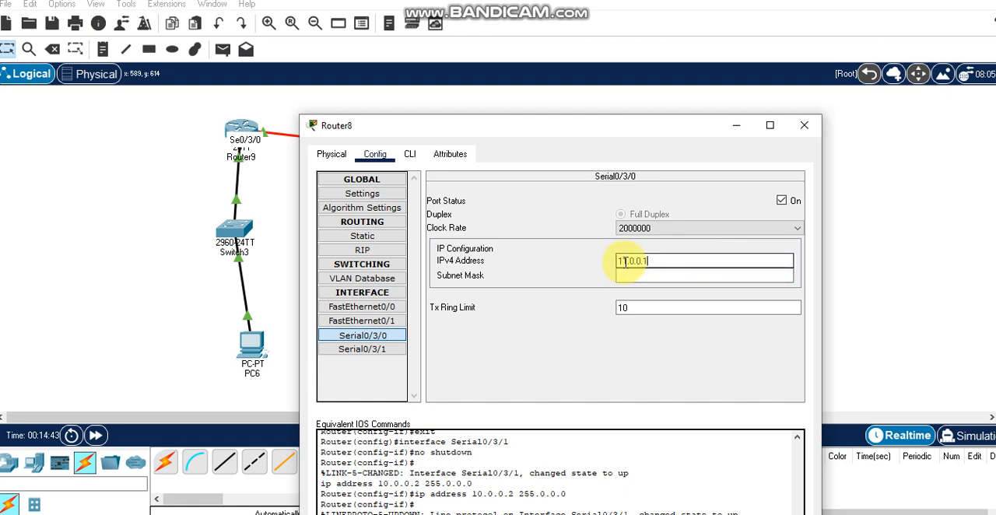
{"action": "left_click_drag", "start_coordinate": [681, 260], "coordinate": [541, 270]}
{"action": "key", "text": "BackSpace"}
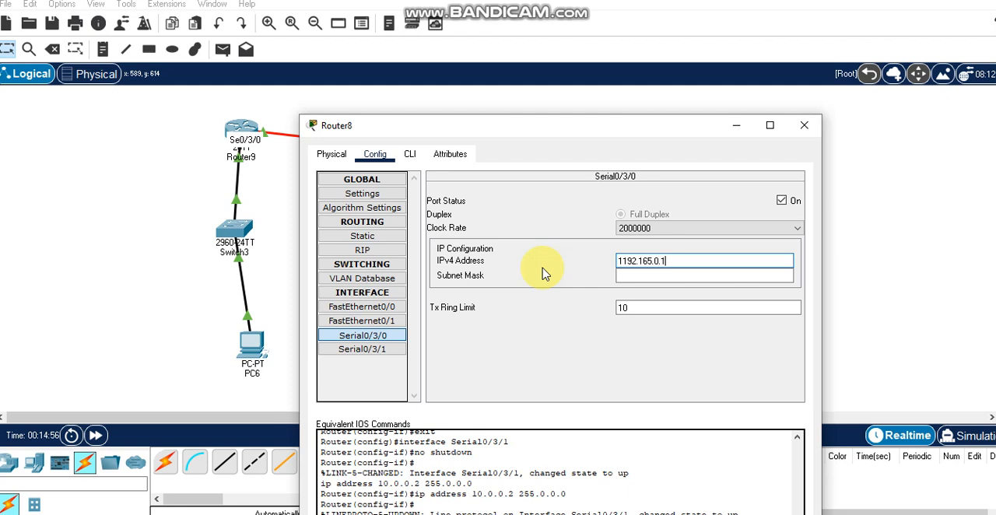
{"action": "left_click_drag", "start_coordinate": [667, 262], "coordinate": [610, 262]}
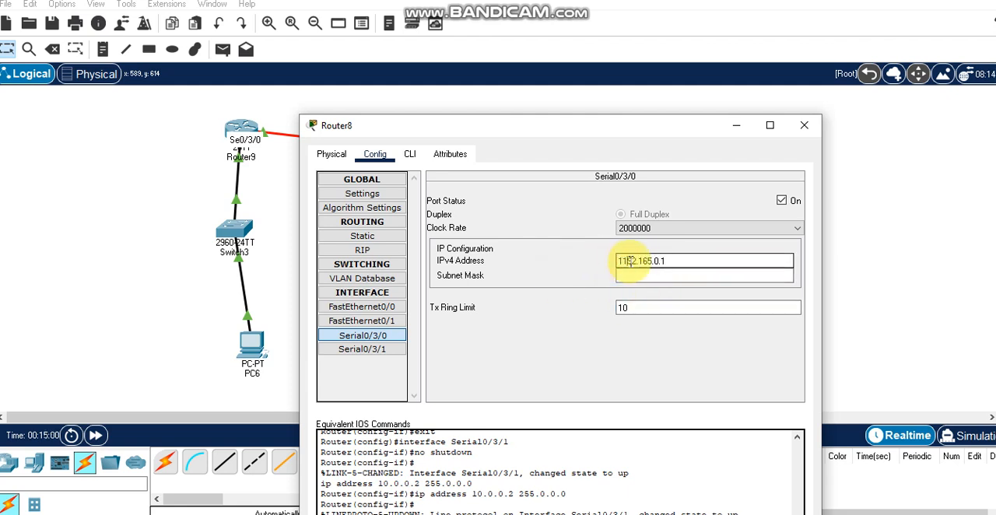
Replace the Serial0/3/0 IPv4 address on Router8 with 11.0.0.1, set subnet mask 255.0.0.0, and close its configuration
{"action": "left_click_drag", "start_coordinate": [683, 262], "coordinate": [504, 256]}
{"action": "key", "text": "BackSpace"}
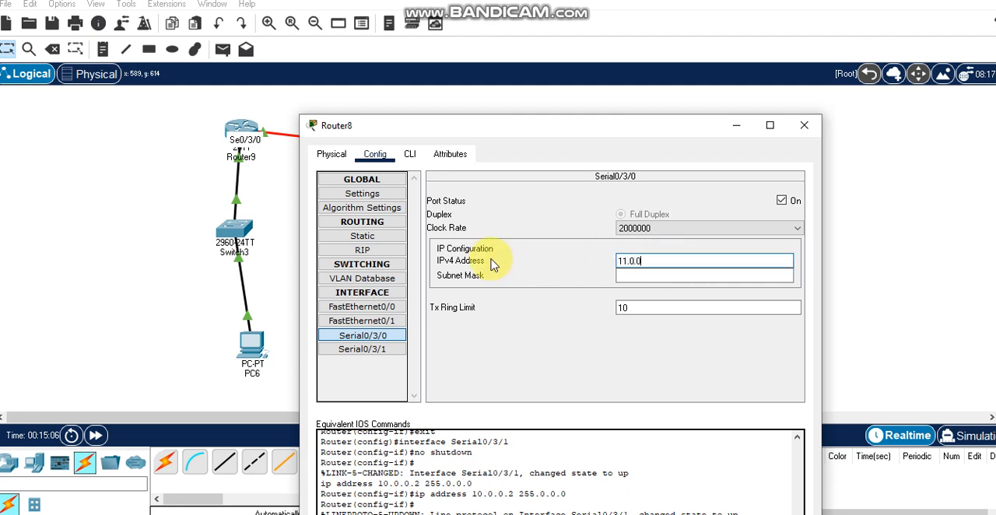
{"action": "left_click", "coordinate": [645, 277]}
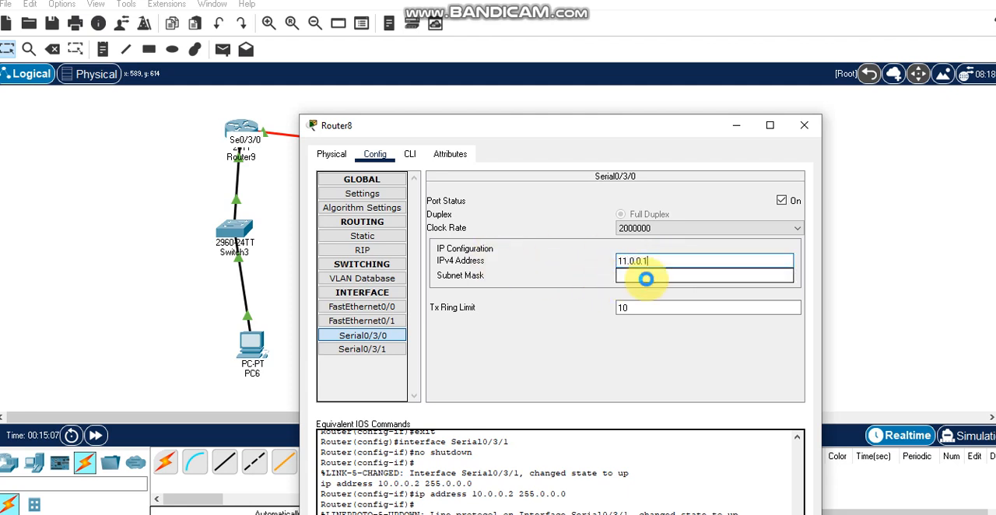
{"action": "left_click_drag", "start_coordinate": [678, 262], "coordinate": [605, 263]}
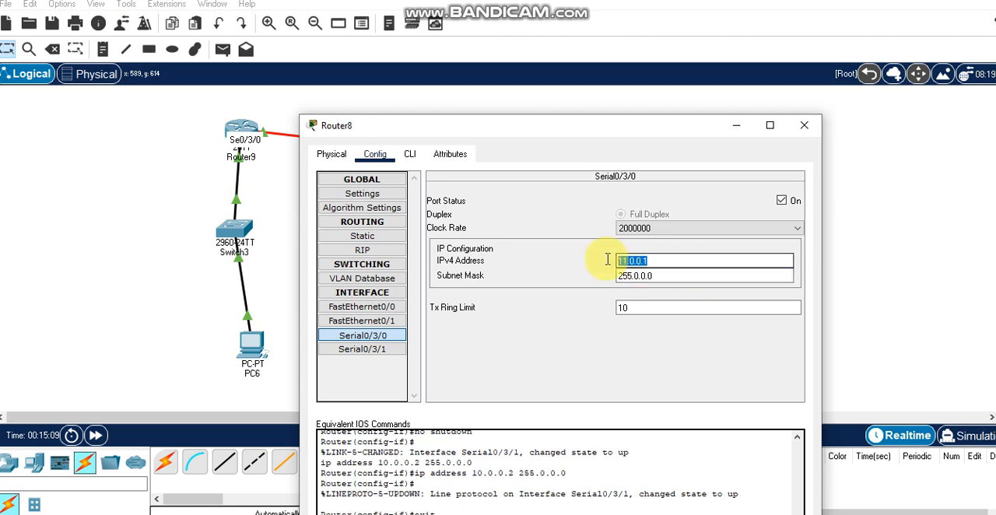
{"action": "left_click", "coordinate": [802, 126]}
Turn on Router10's Serial0/3/0 port, assign it IPv4 address 11.0.0.2 with subnet mask 255.0.0.0, and close its configuration
{"action": "left_click", "coordinate": [628, 127]}
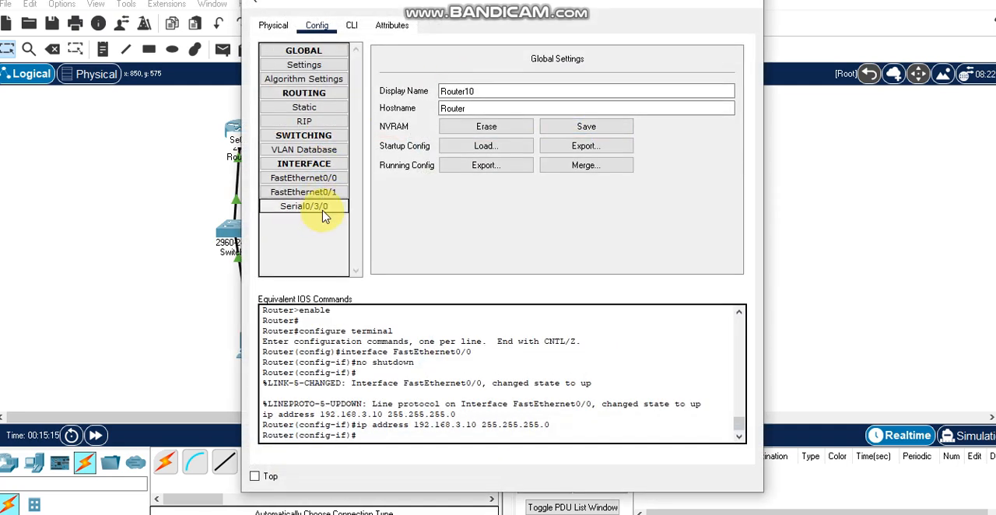
{"action": "left_click", "coordinate": [324, 211]}
{"action": "left_click_drag", "start_coordinate": [360, 11], "coordinate": [414, 107]}
{"action": "left_click", "coordinate": [778, 169]}
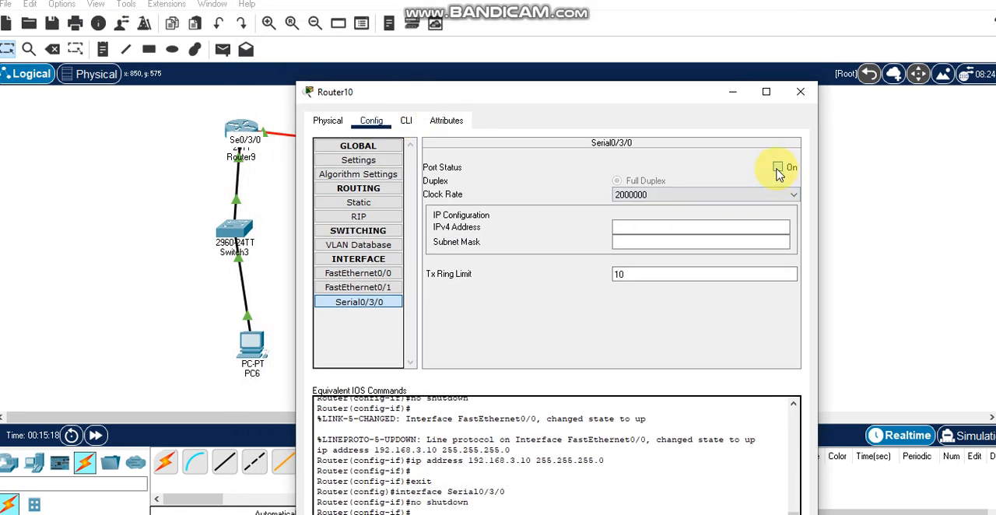
{"action": "left_click", "coordinate": [641, 229]}
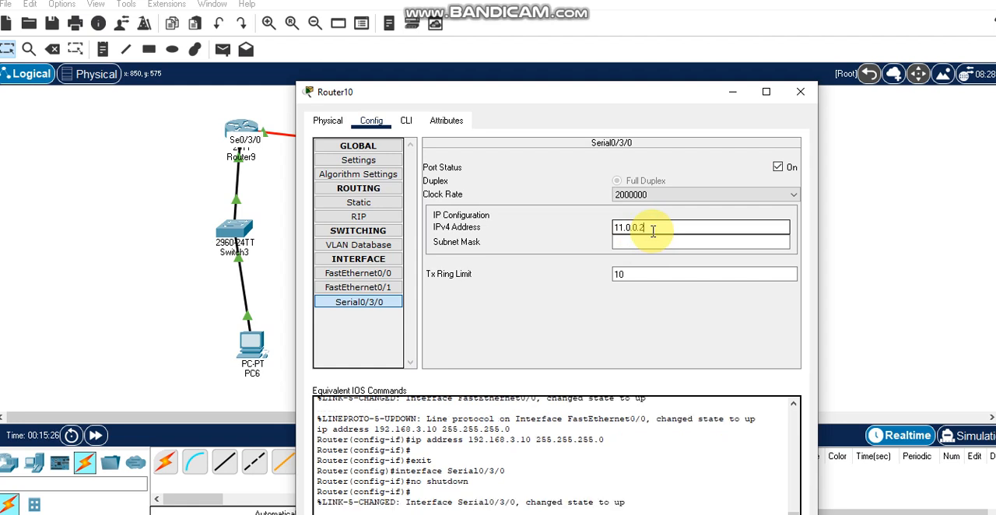
{"action": "left_click", "coordinate": [646, 242]}
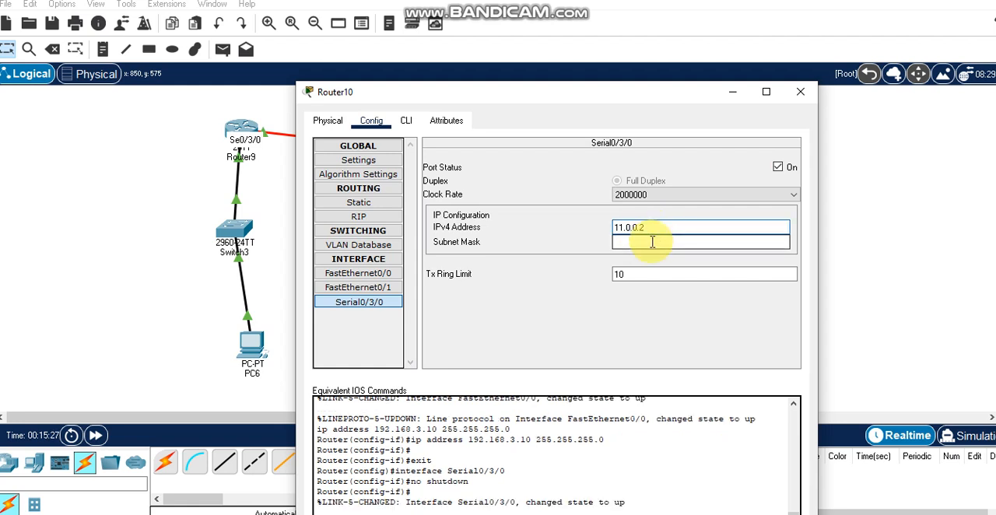
{"action": "left_click", "coordinate": [808, 93]}
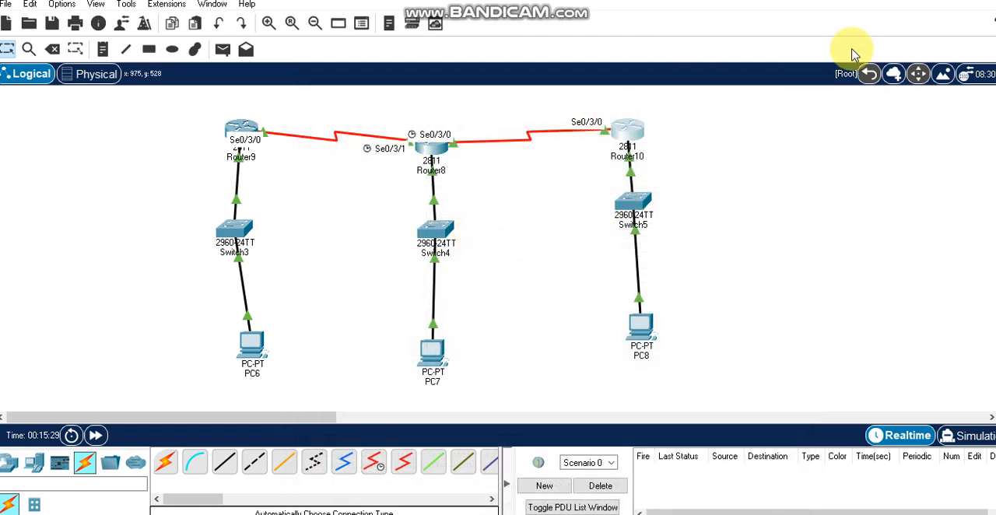
Switch to simulation mode and add a simple PDU with PC6 as the source and PC7 as the destination
{"action": "key", "text": "shift+s"}
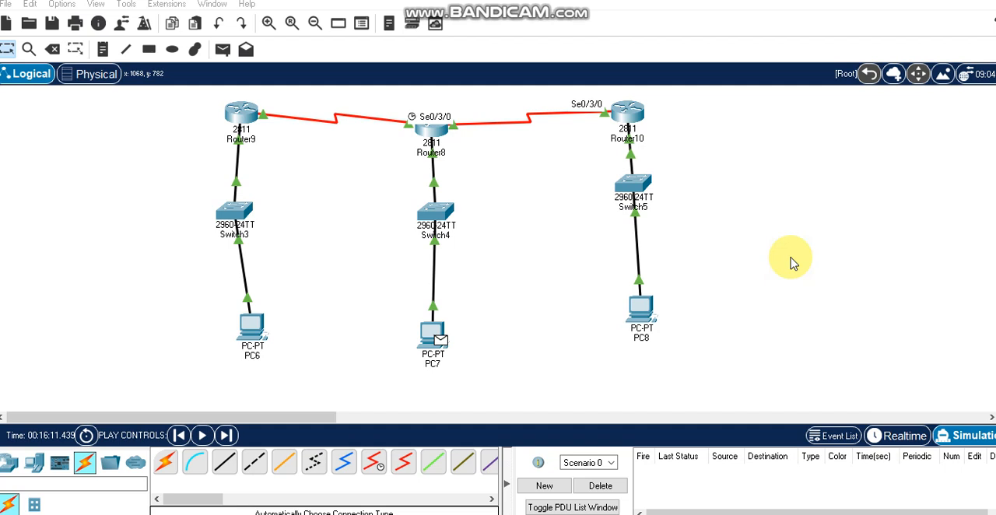
{"action": "left_click", "coordinate": [223, 50]}
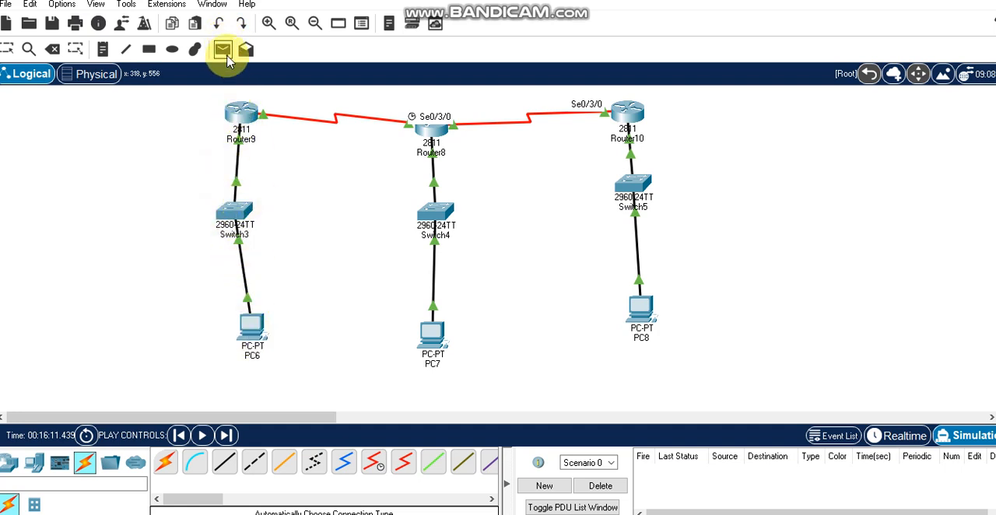
{"action": "left_click", "coordinate": [250, 328]}
{"action": "left_click", "coordinate": [427, 329]}
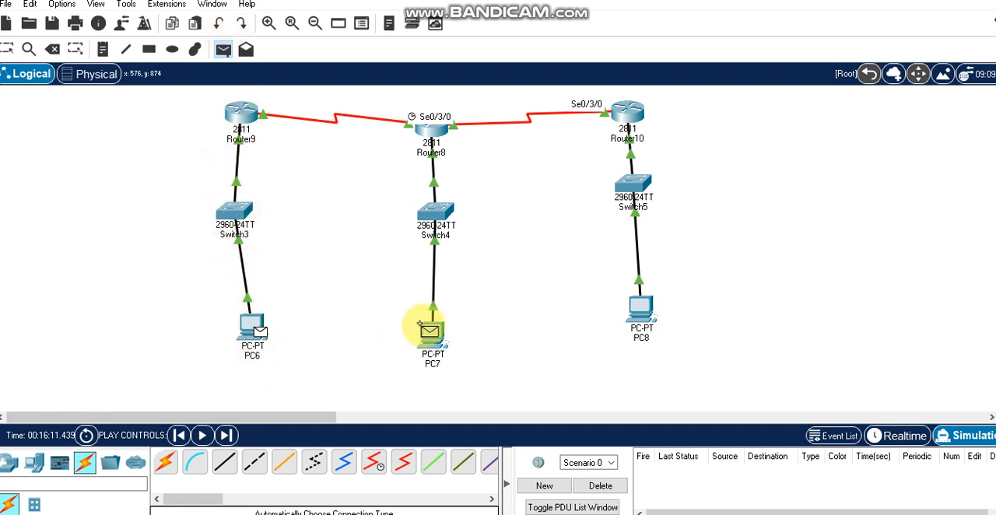
{"action": "left_click", "coordinate": [428, 331]}
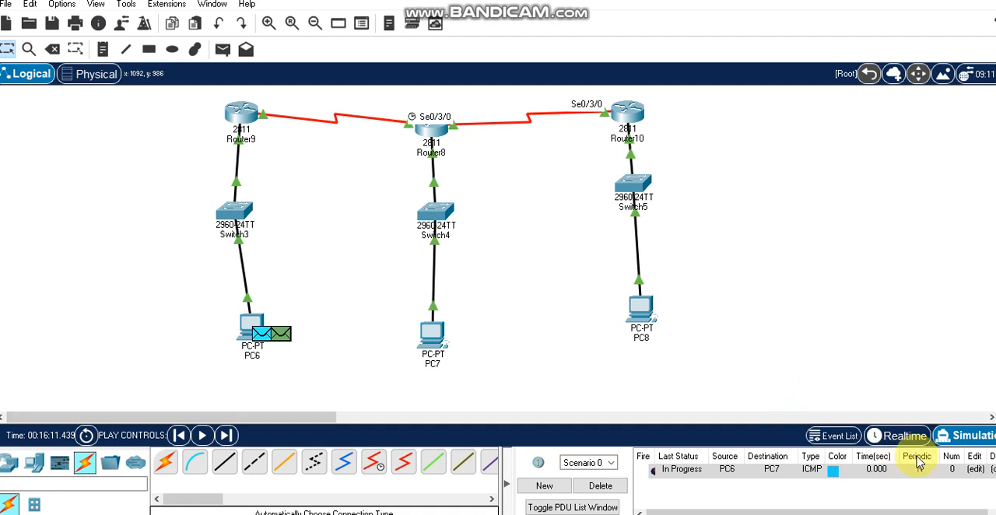
Play and pause the simulation of the packet from PC6 to PC7, and close the simulation panel
{"action": "left_click", "coordinate": [966, 438]}
{"action": "left_click", "coordinate": [912, 270]}
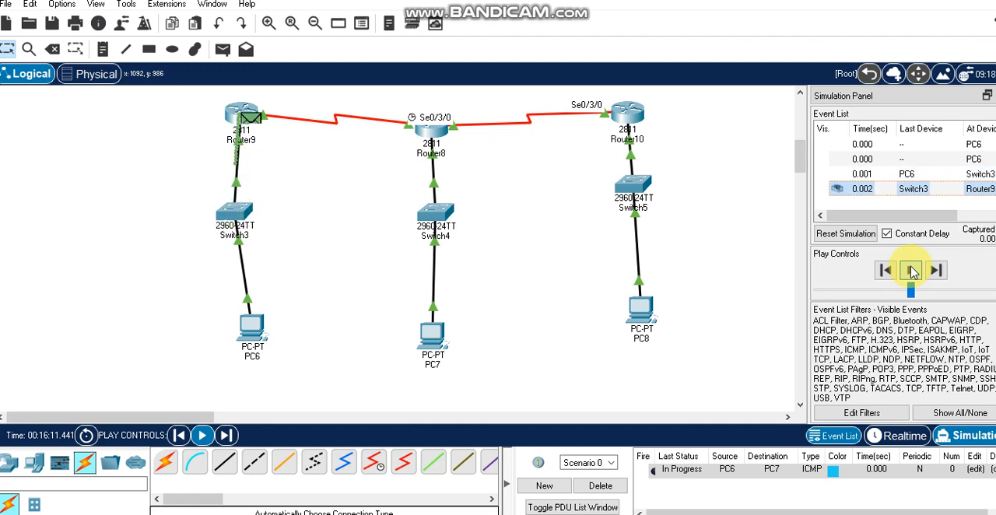
{"action": "left_click", "coordinate": [914, 270]}
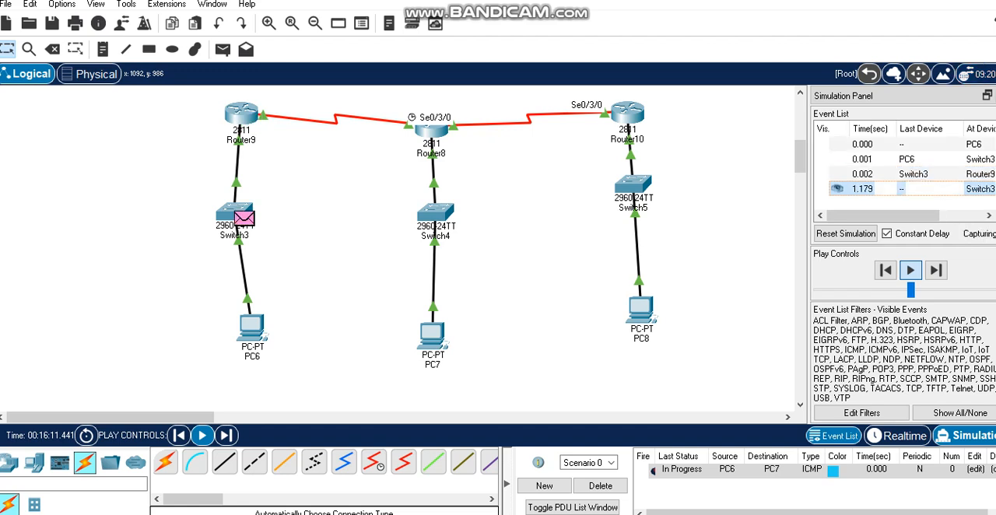
{"action": "left_click", "coordinate": [995, 95]}
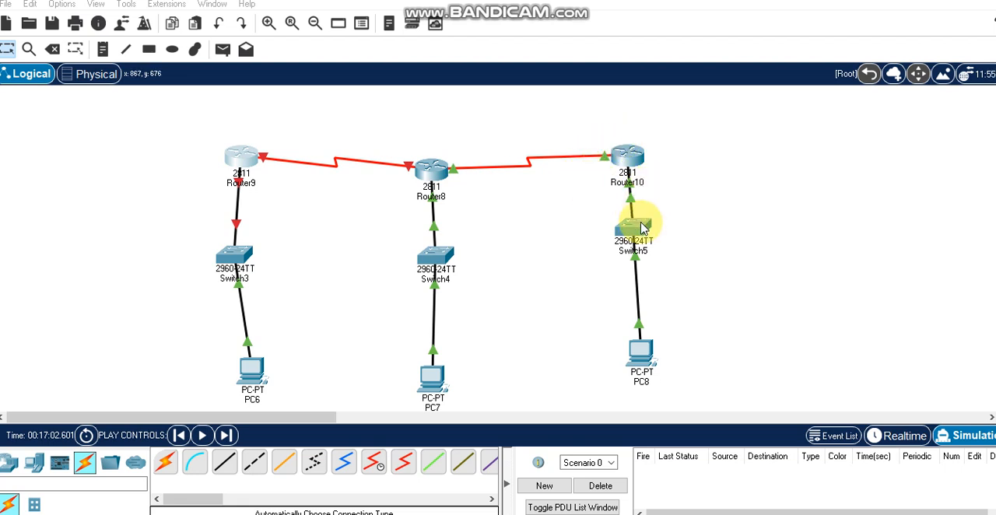
Open Router10's RIP routing settings and move the configuration window aside to expose the three routers
{"action": "left_click", "coordinate": [629, 158]}
{"action": "left_click_drag", "start_coordinate": [476, 31], "coordinate": [475, 107]}
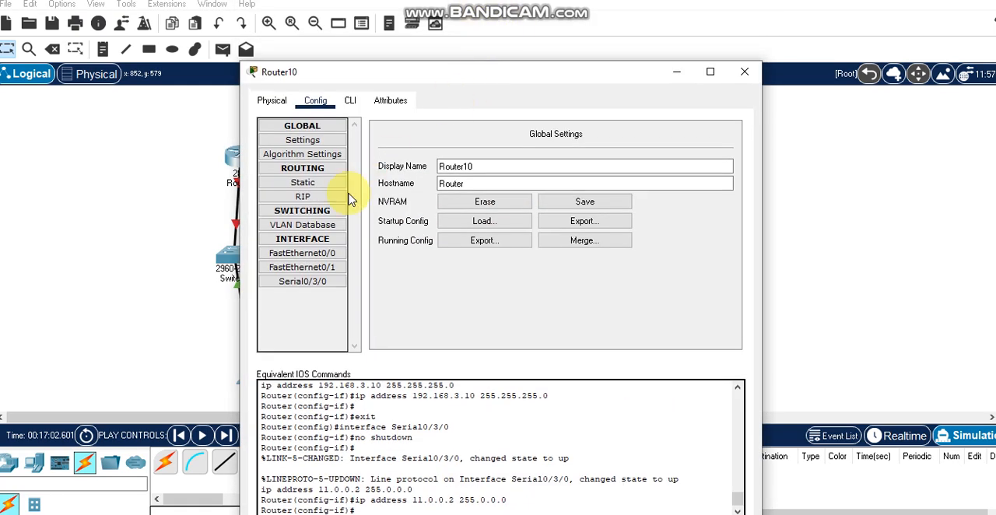
{"action": "left_click", "coordinate": [316, 197]}
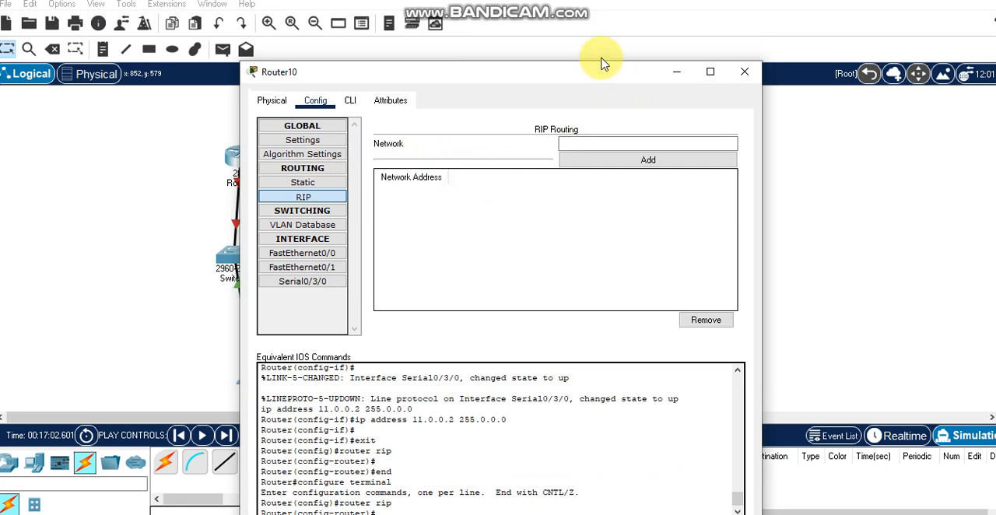
{"action": "left_click_drag", "start_coordinate": [629, 83], "coordinate": [802, 241]}
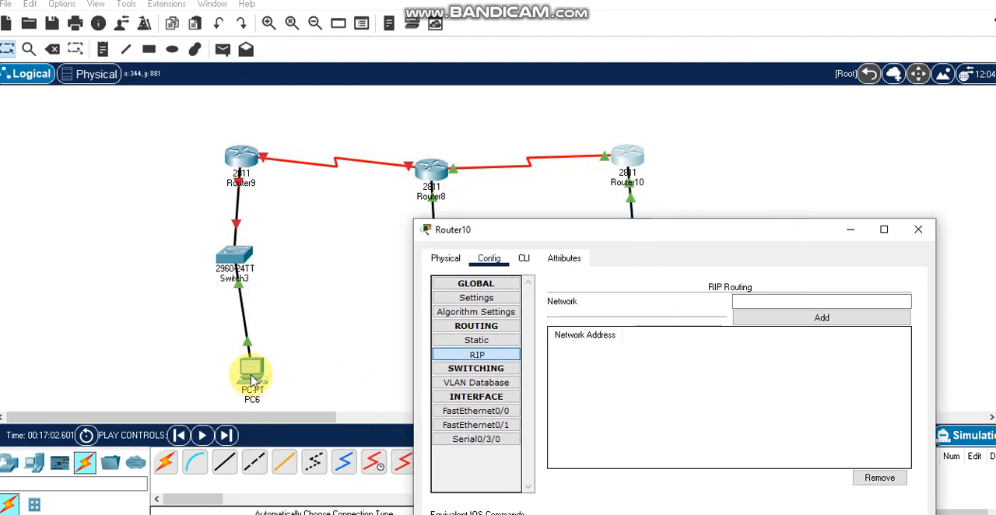
Minimize Router10's configuration, view PC7's desktop applications, and close PC7's window
{"action": "left_click", "coordinate": [849, 234]}
{"action": "scroll", "coordinate": [434, 370], "scroll_direction": "down", "scroll_amount": 3}
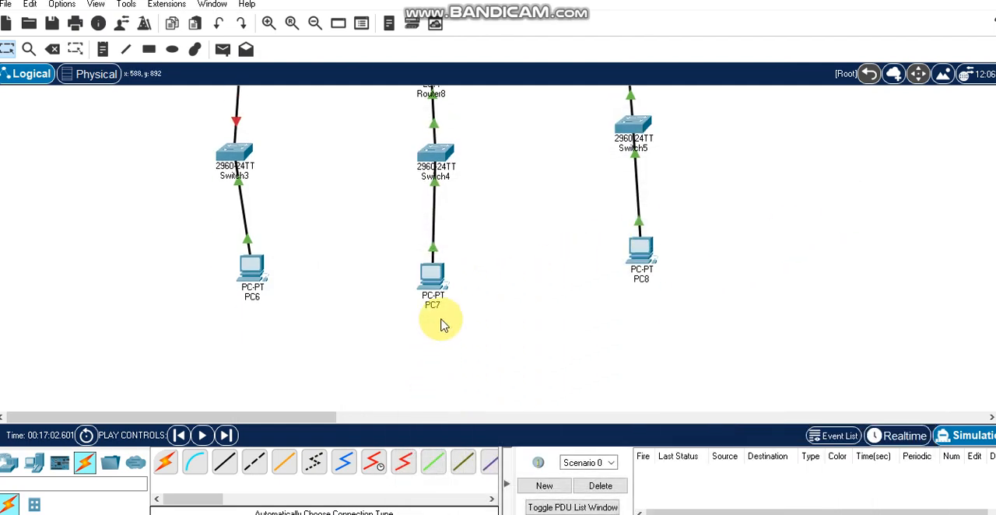
{"action": "left_click", "coordinate": [434, 279]}
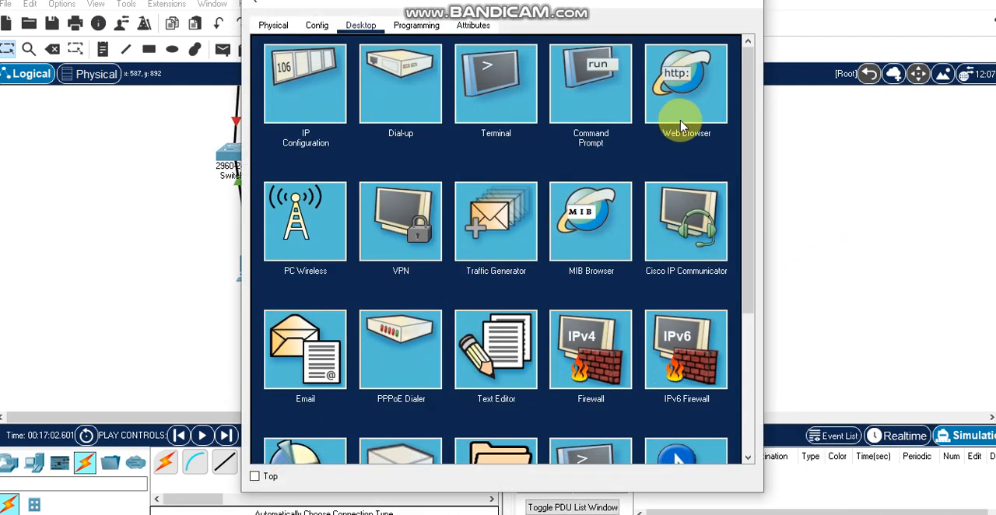
{"action": "left_click_drag", "start_coordinate": [592, 12], "coordinate": [612, 83]}
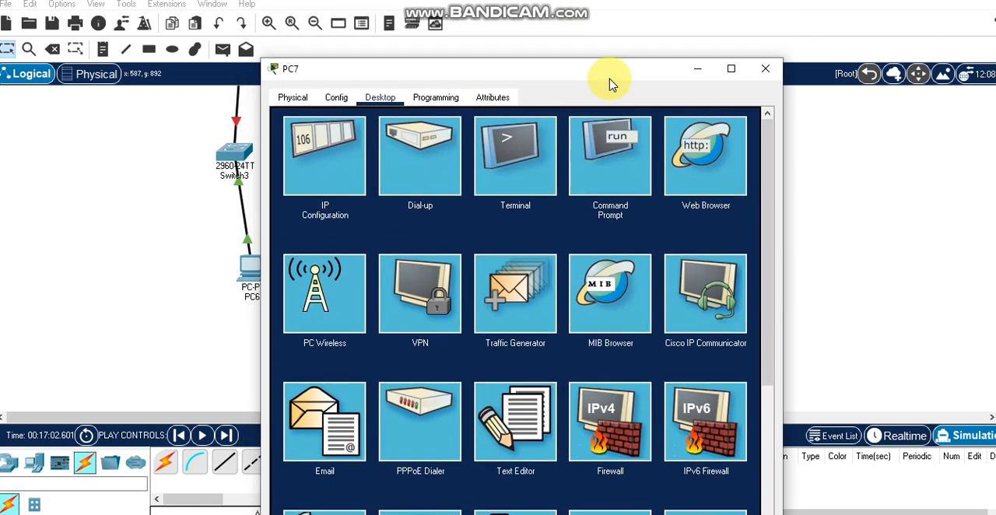
{"action": "left_click", "coordinate": [764, 75]}
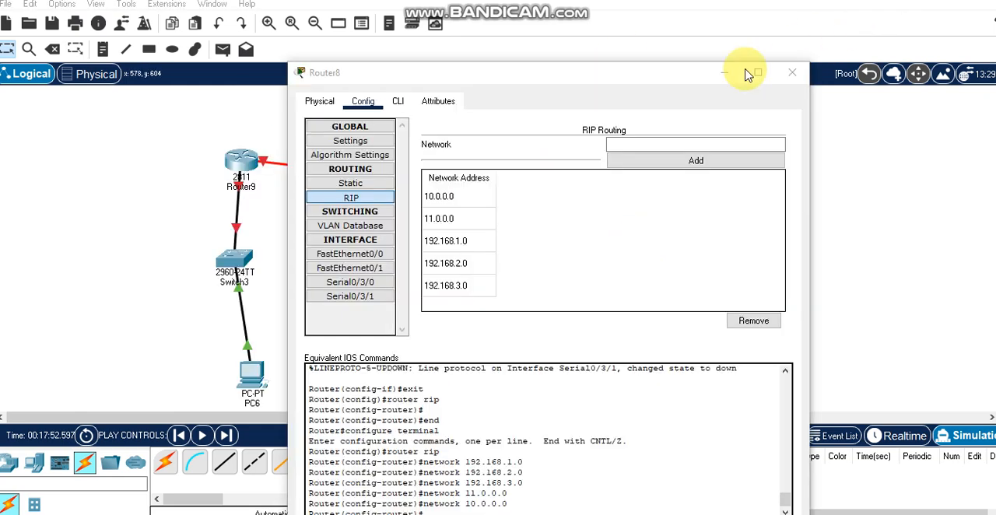
Test connectivity from PC6 to PC7 by pinging 192.168.2.1 in PC6's command prompt
{"action": "left_click_drag", "start_coordinate": [562, 78], "coordinate": [591, 210]}
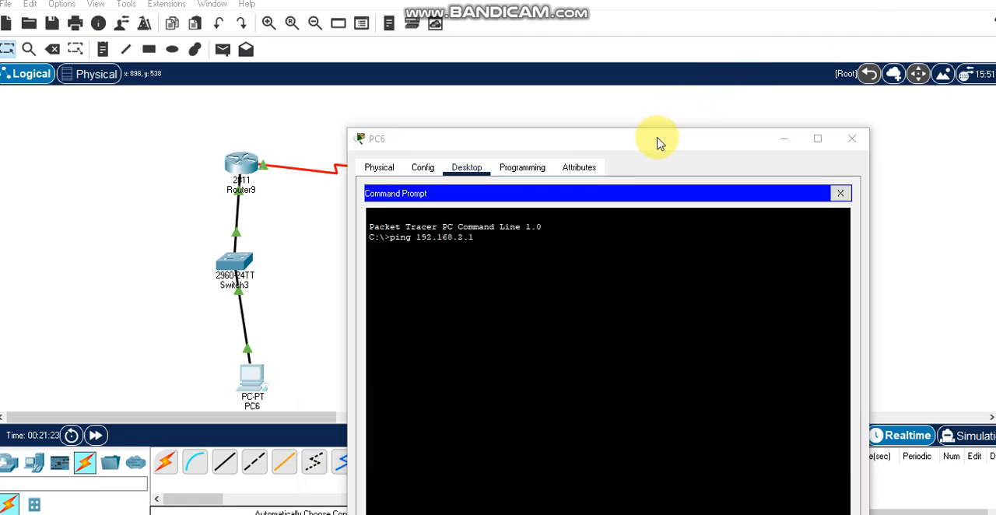
{"action": "left_click_drag", "start_coordinate": [661, 145], "coordinate": [905, 109]}
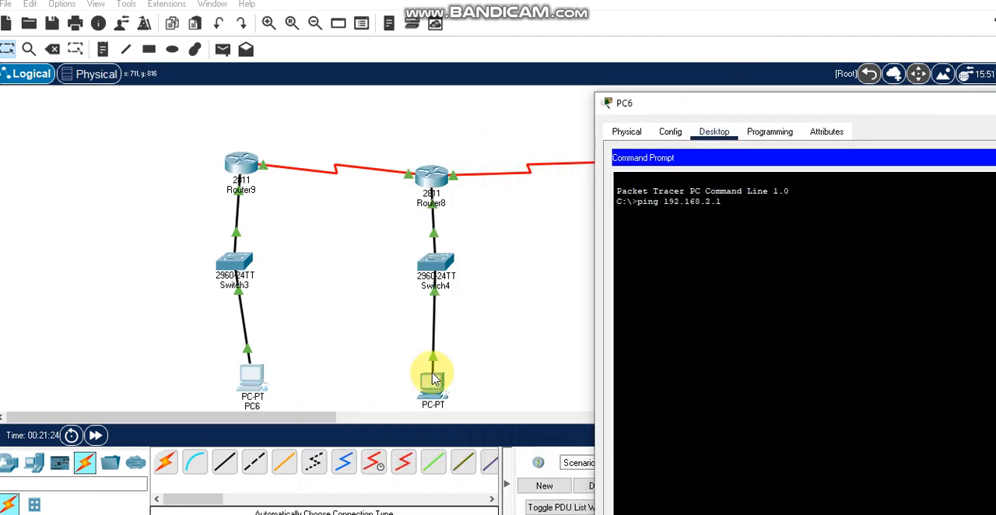
{"action": "scroll", "coordinate": [436, 389], "scroll_direction": "down", "scroll_amount": 2}
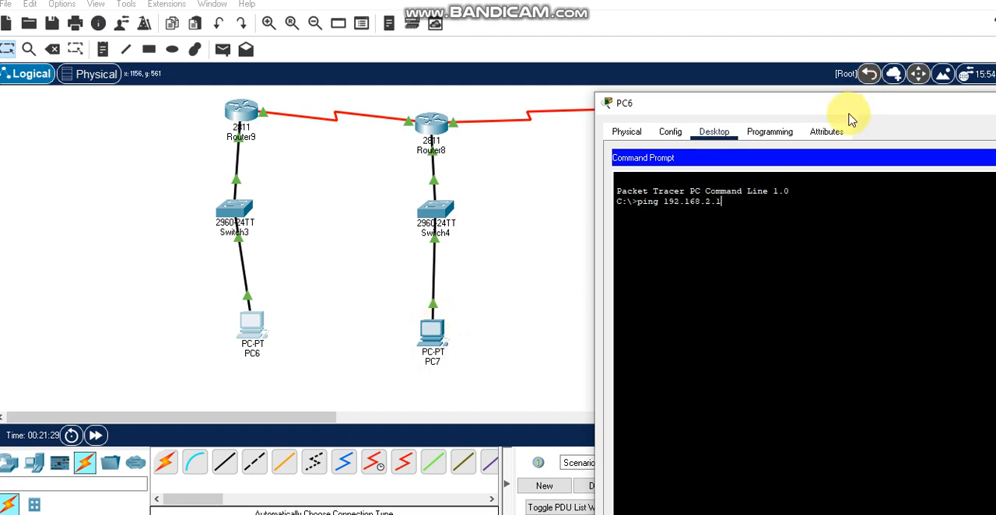
{"action": "key", "text": "Return"}
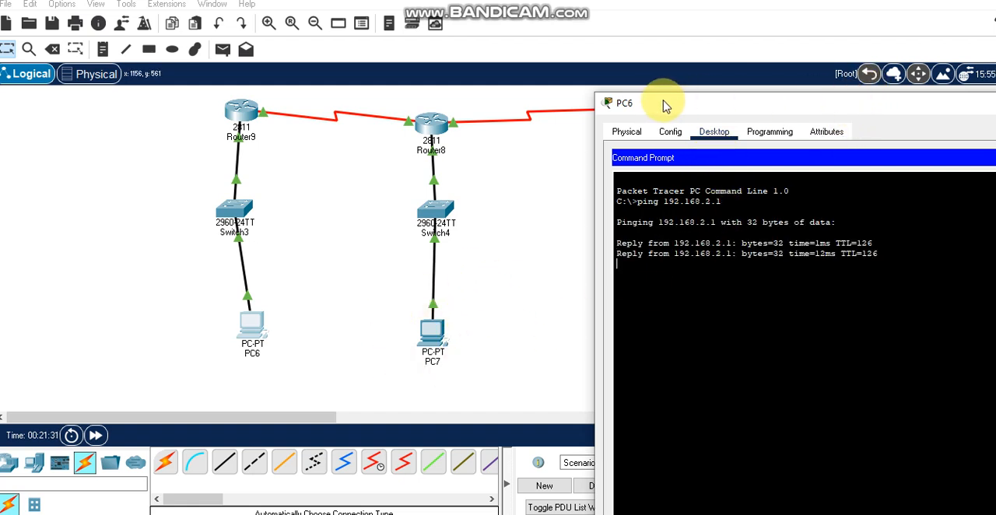
{"action": "left_click_drag", "start_coordinate": [886, 106], "coordinate": [667, 101]}
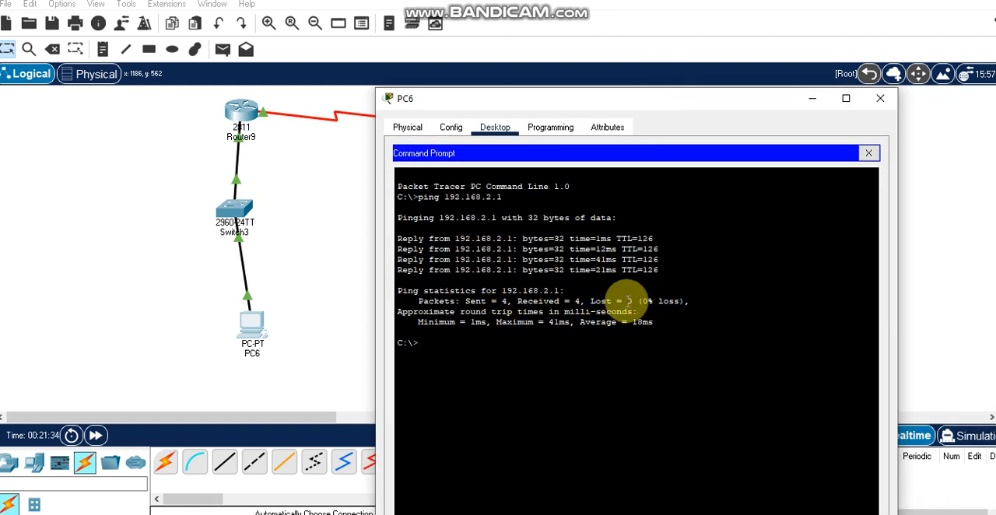